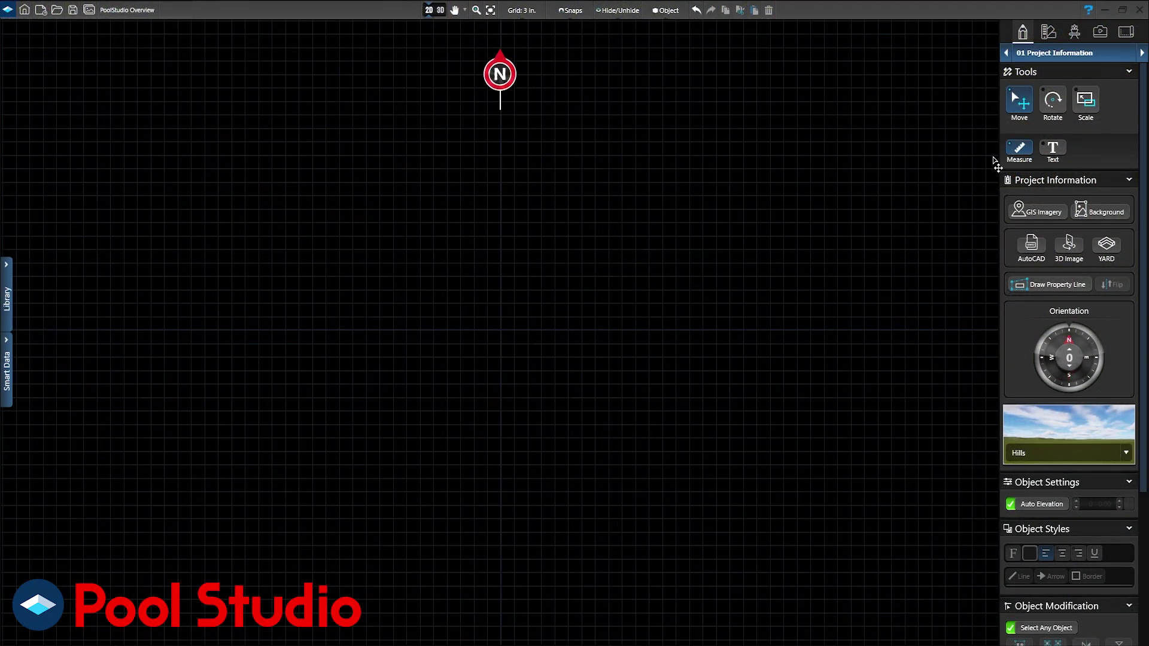
Load SitePlan.PNG as the plan background, then hide it
{"action": "left_click", "coordinate": [557, 330]}
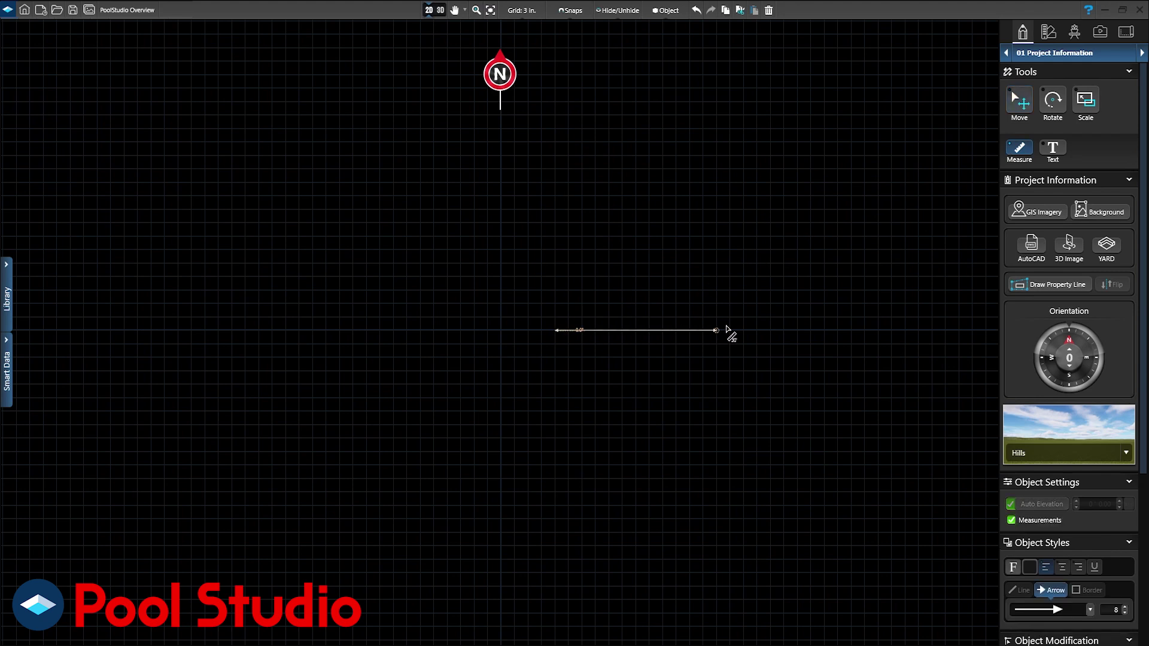
{"action": "key", "text": "Escape"}
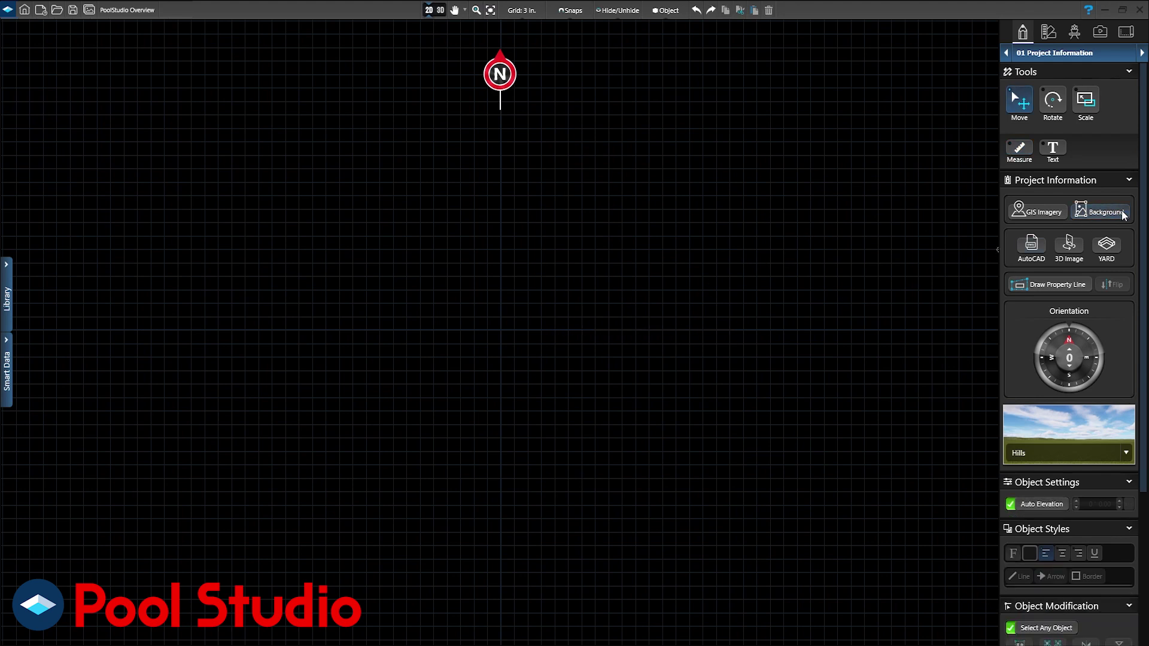
{"action": "left_click", "coordinate": [1122, 212]}
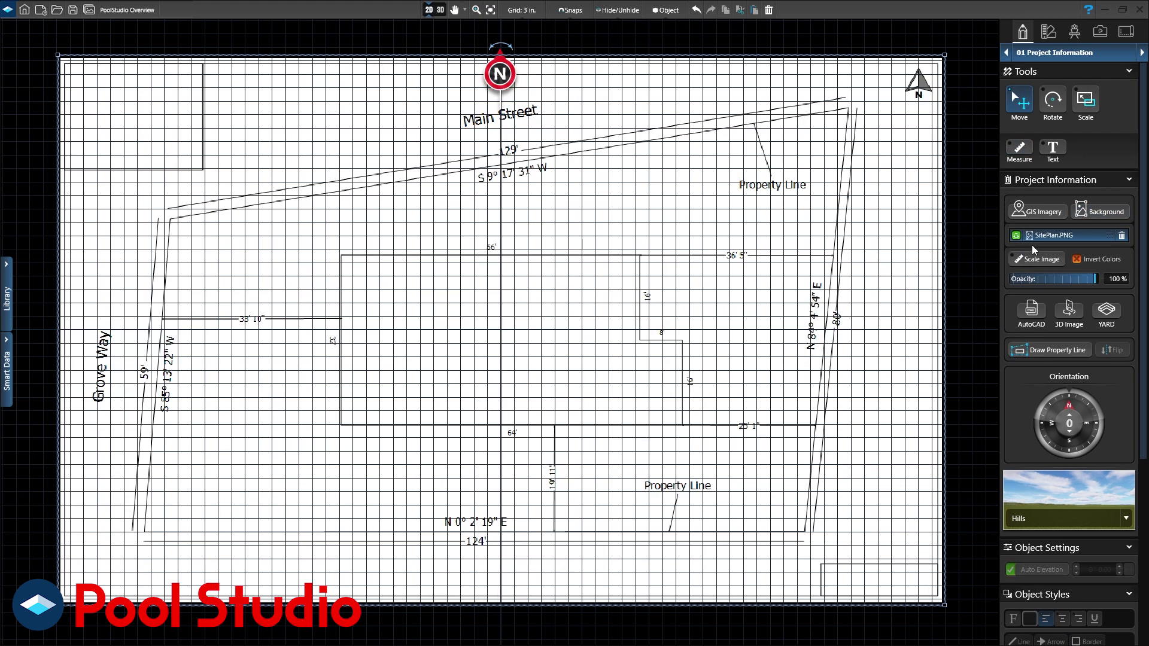
{"action": "left_click", "coordinate": [1015, 236]}
Download the address's GIS aerial imagery with terrain and the parcel line
{"action": "left_click", "coordinate": [1037, 211]}
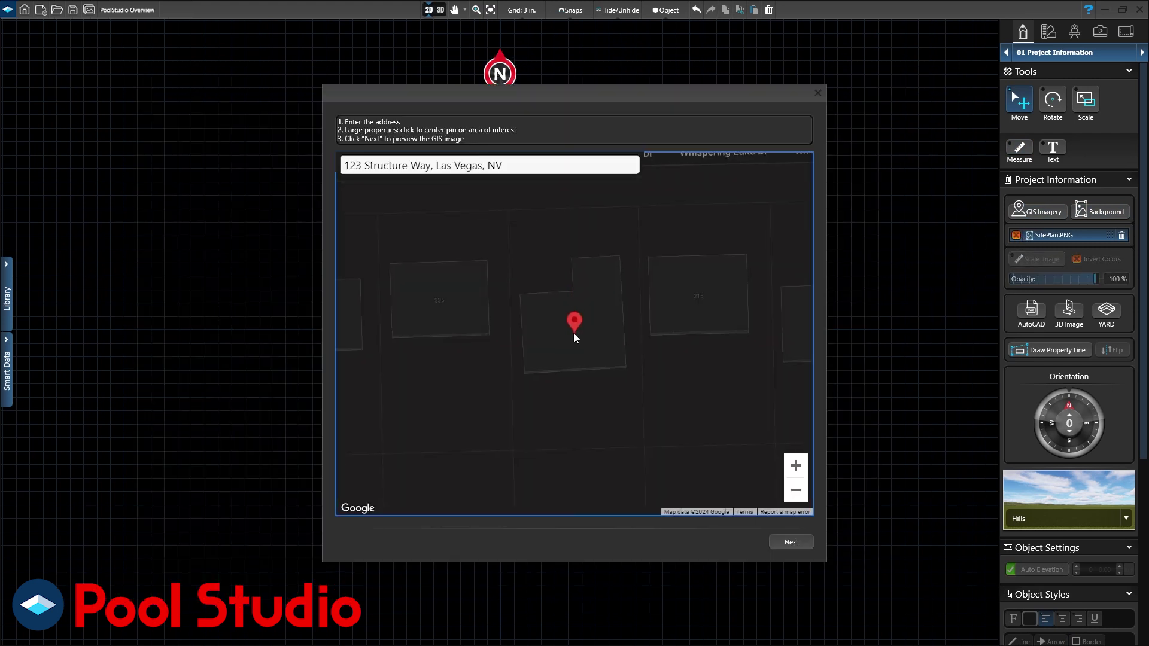
{"action": "left_click", "coordinate": [791, 542]}
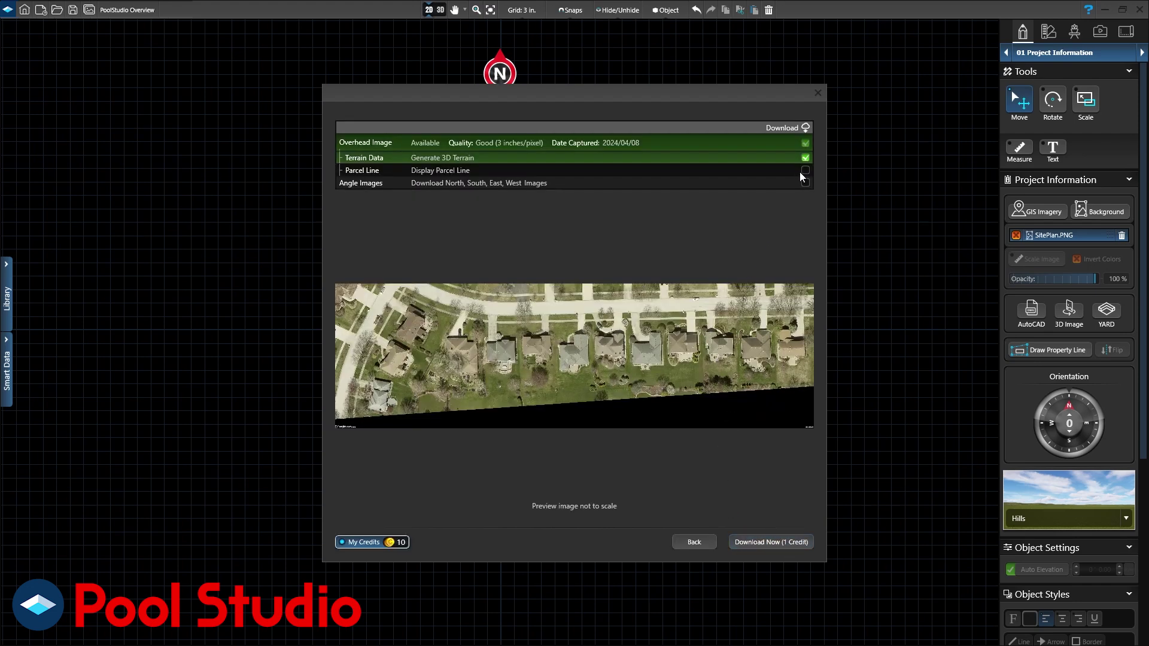
{"action": "left_click", "coordinate": [804, 170]}
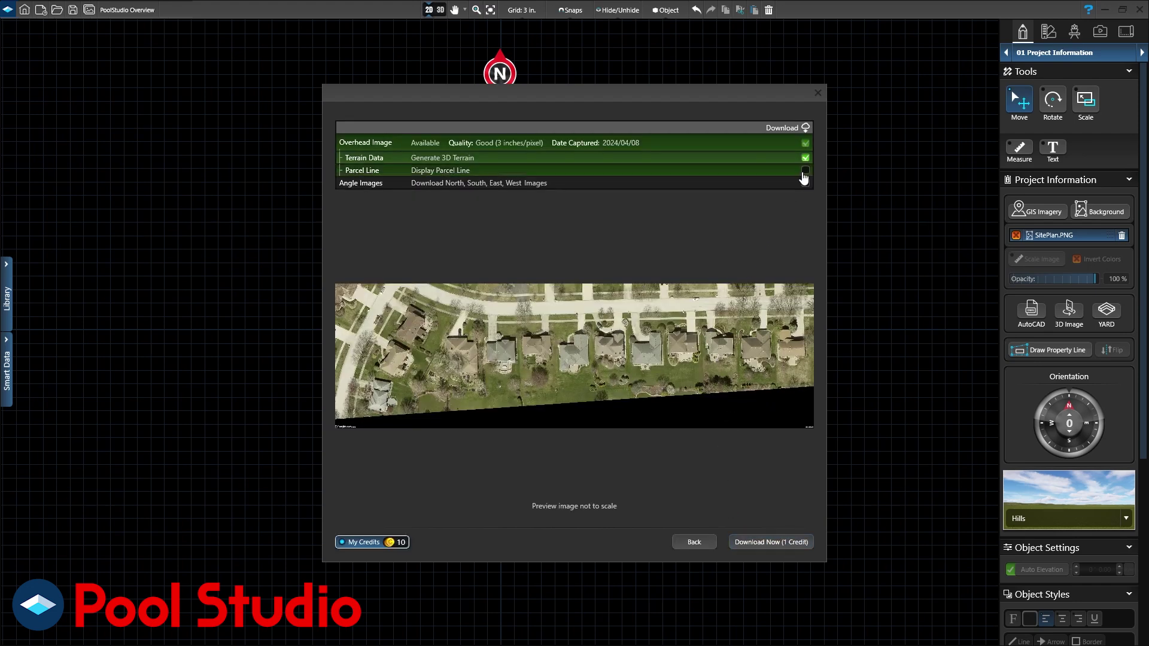
{"action": "left_click", "coordinate": [768, 541]}
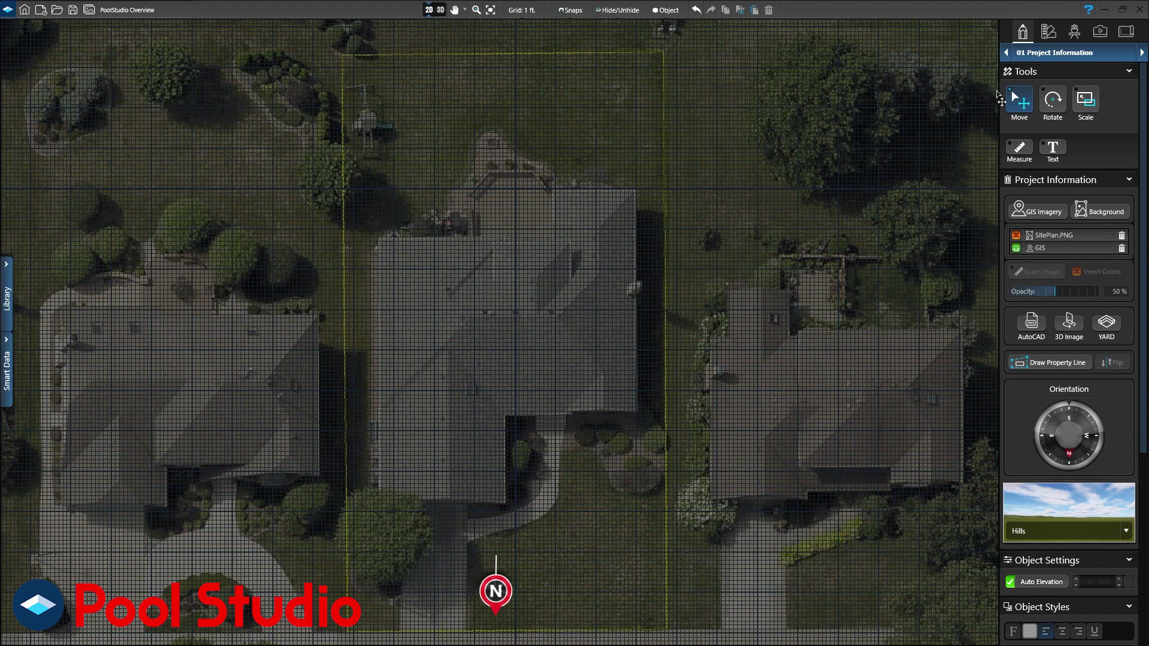
Start the house roofline at the roof corner with the 20' top and 24' inner edges
{"action": "left_click", "coordinate": [1065, 62]}
{"action": "left_click", "coordinate": [1060, 82]}
{"action": "left_click", "coordinate": [1018, 138]}
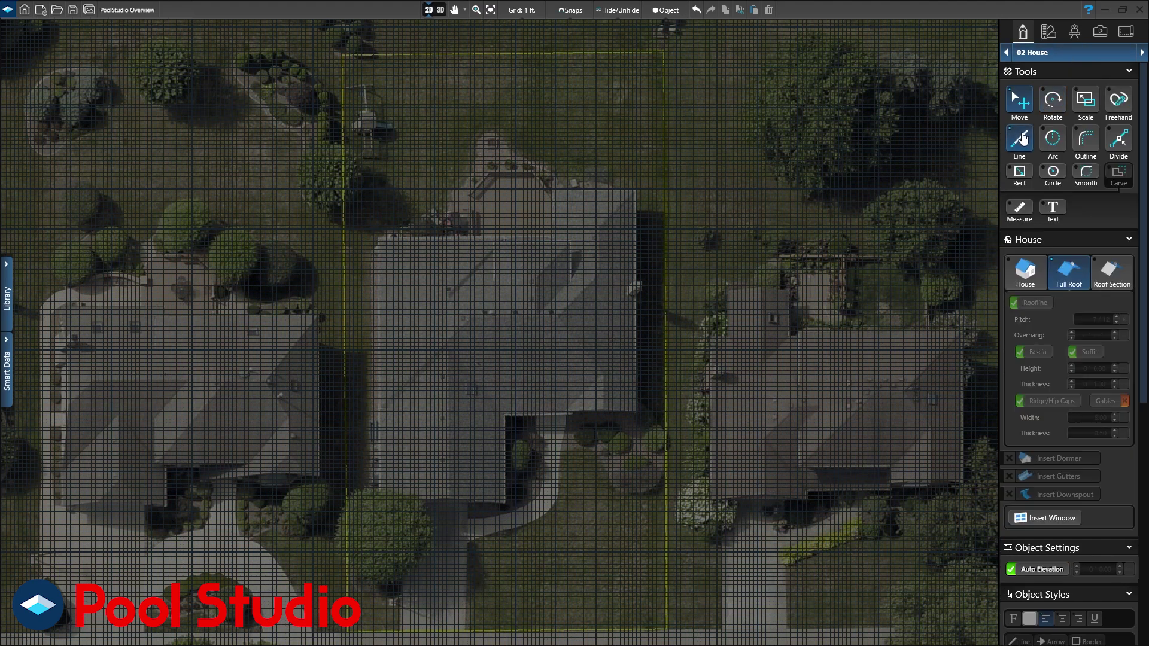
{"action": "left_click", "coordinate": [635, 190]}
{"action": "left_click", "coordinate": [555, 189]}
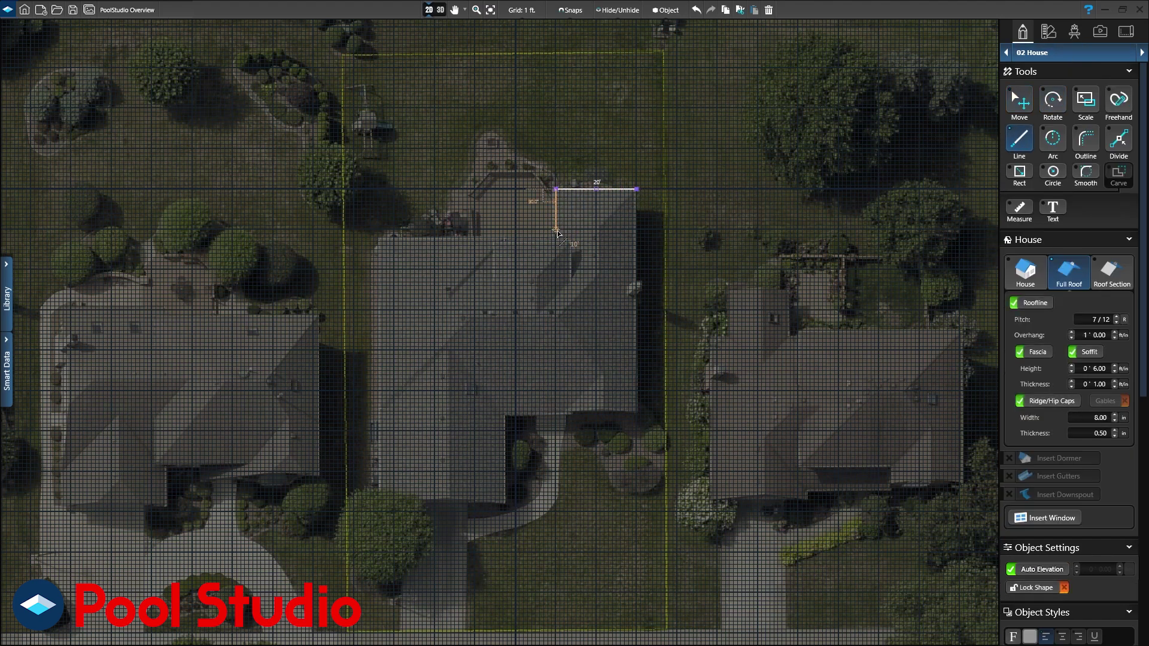
{"action": "left_click", "coordinate": [556, 278]}
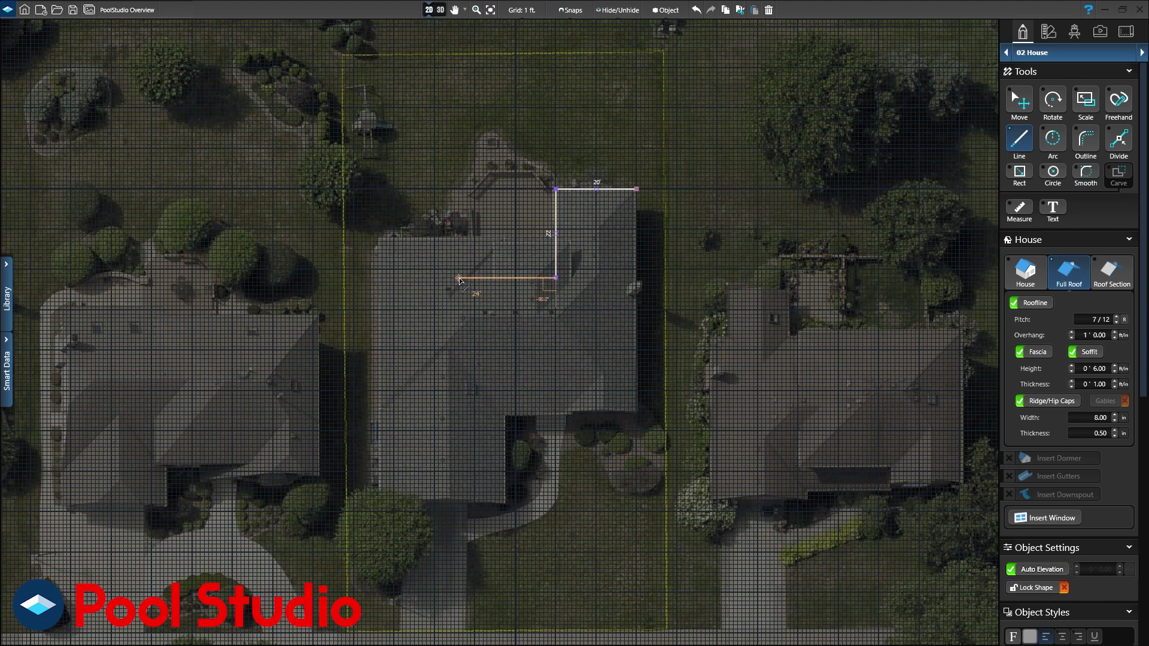
{"action": "left_click", "coordinate": [458, 277]}
Close the roofline with the 10', 20', 59', 31' and 21' edges, and view it in 3D
{"action": "left_click", "coordinate": [459, 238]}
{"action": "left_click", "coordinate": [379, 237]}
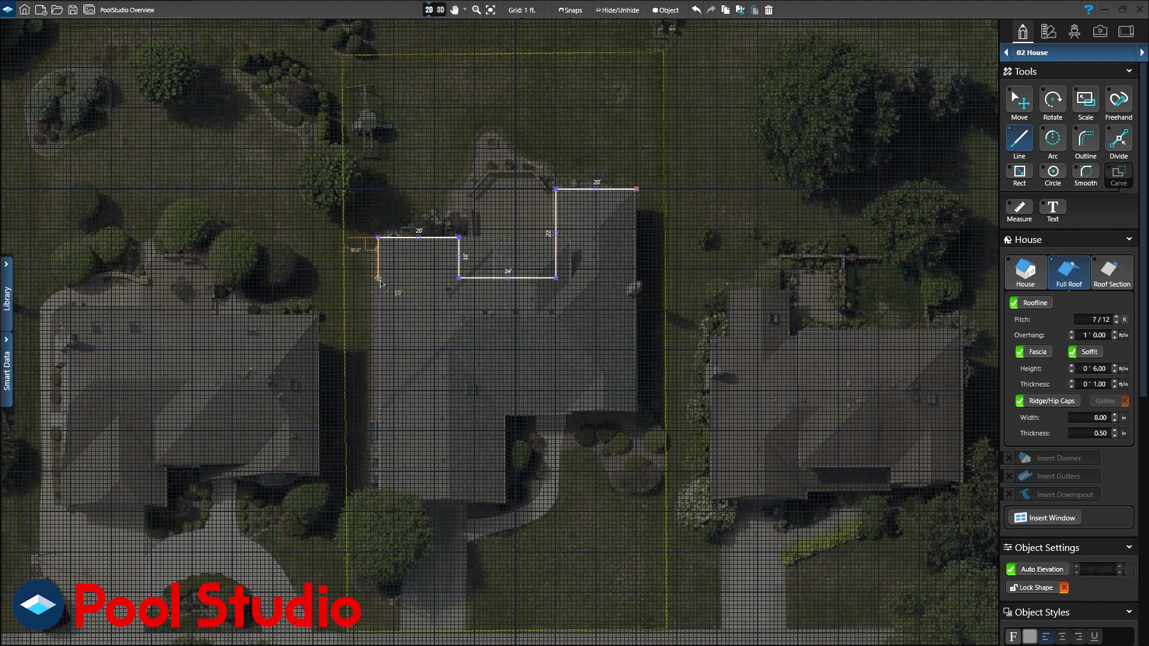
{"action": "left_click", "coordinate": [378, 499]}
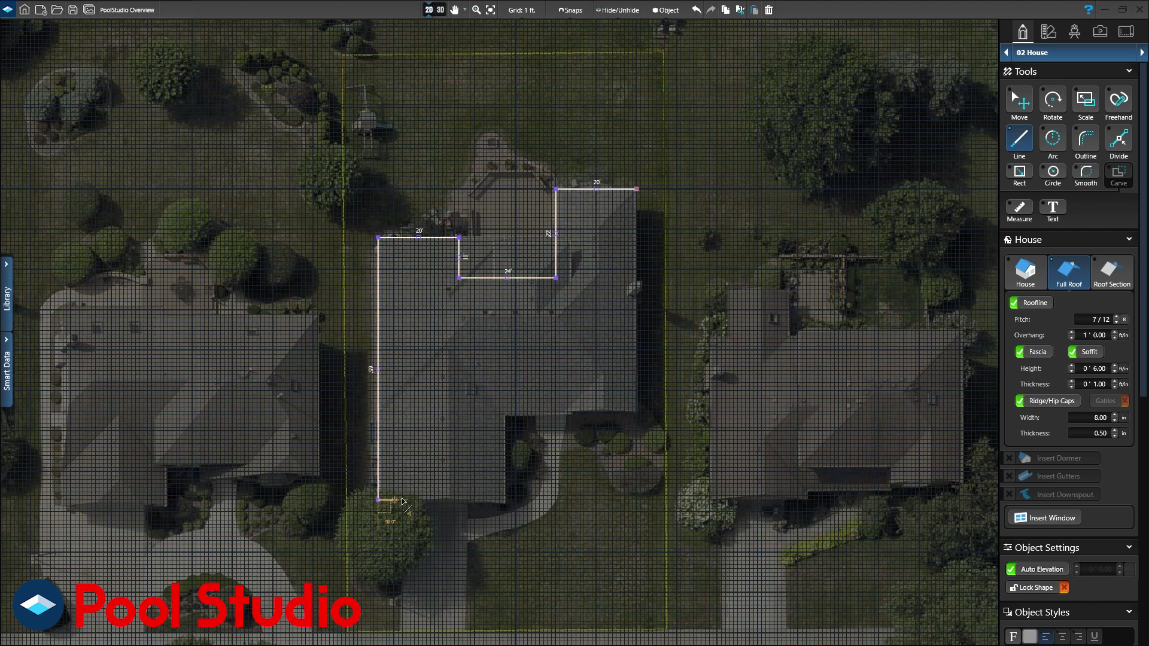
{"action": "left_click", "coordinate": [503, 499]}
{"action": "left_click", "coordinate": [504, 415]}
{"action": "left_click", "coordinate": [637, 415]}
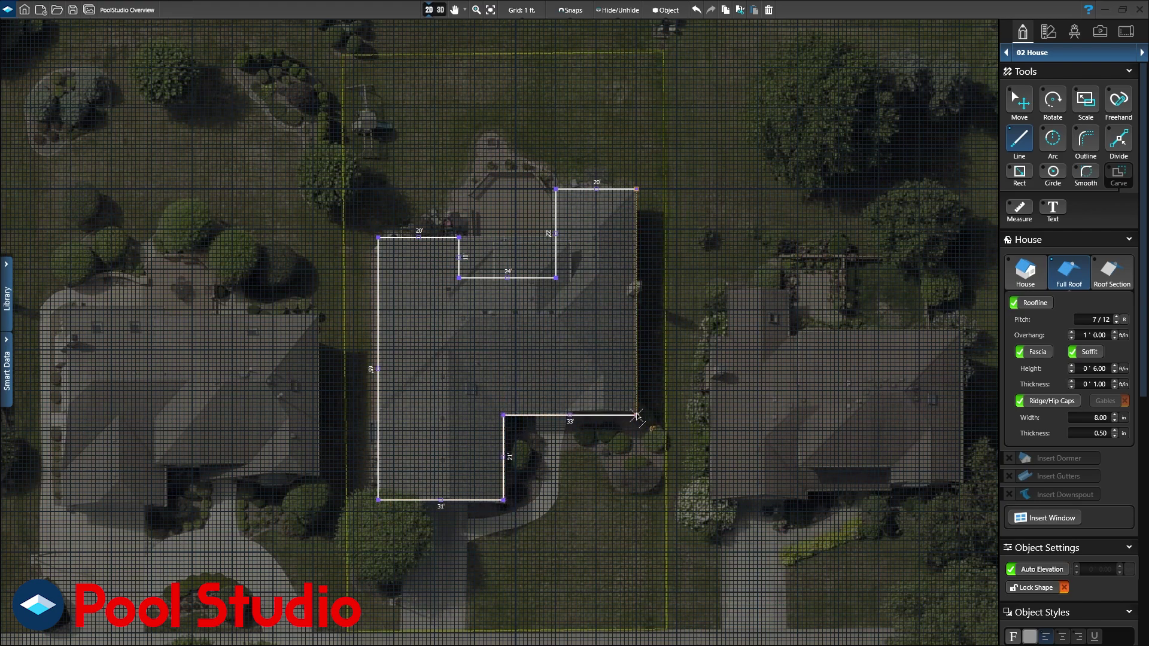
{"action": "left_click", "coordinate": [440, 10]}
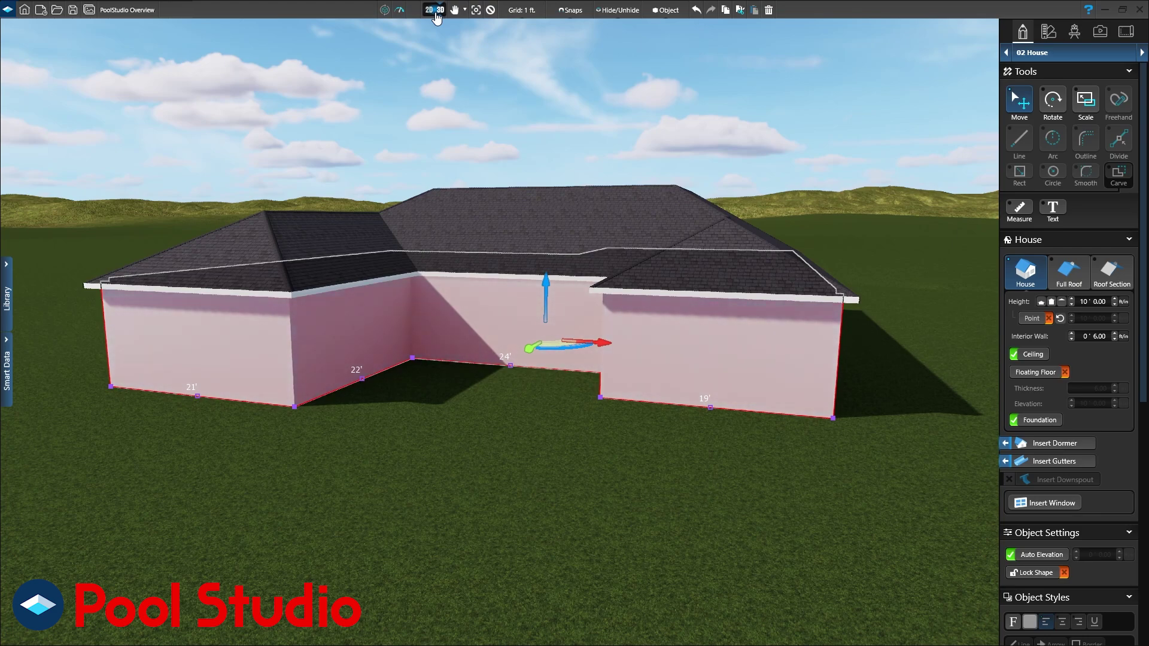
Review the roof section style, then add gutters and a downspout on the house wall
{"action": "left_click", "coordinate": [430, 10]}
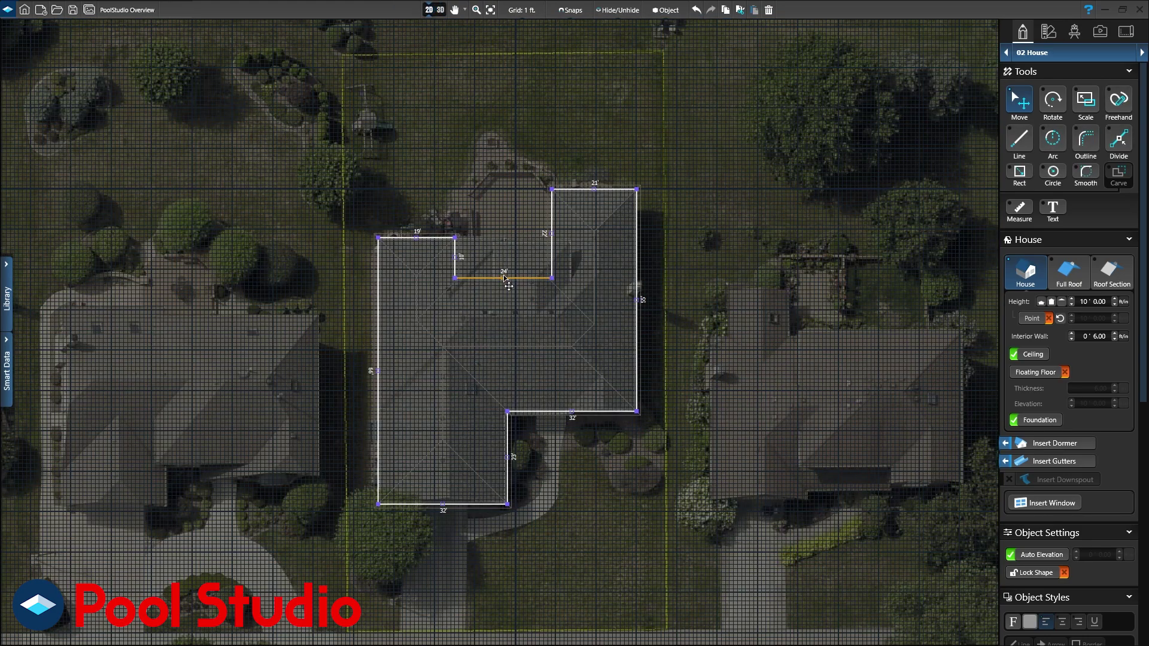
{"action": "left_click", "coordinate": [1102, 276]}
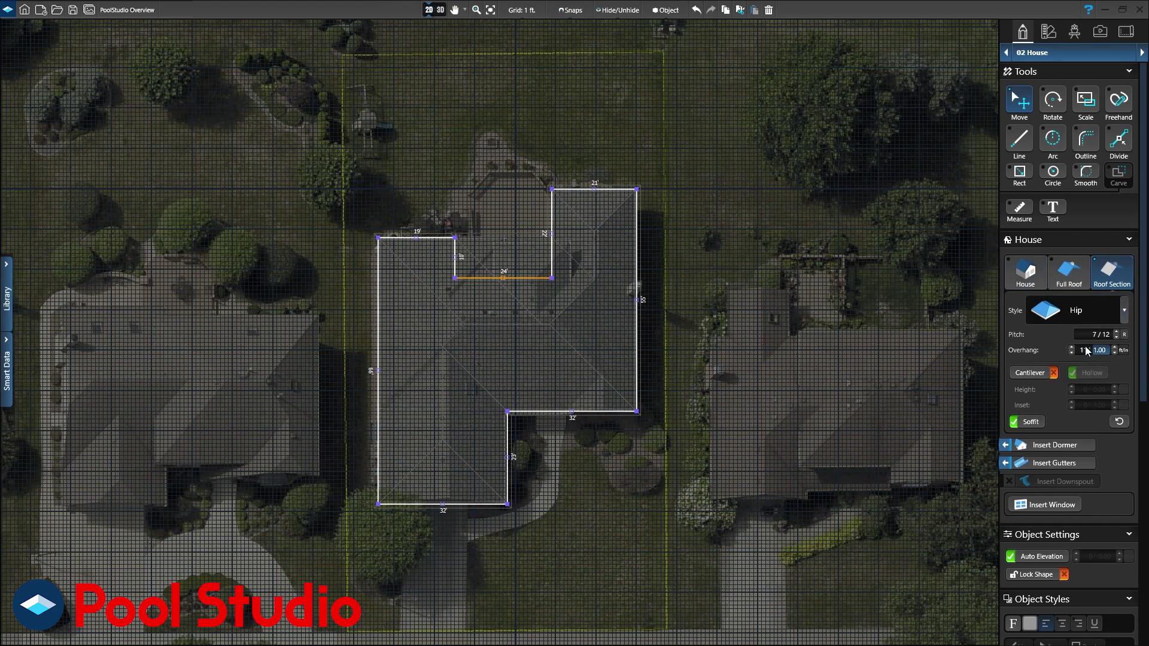
{"action": "left_click", "coordinate": [440, 10]}
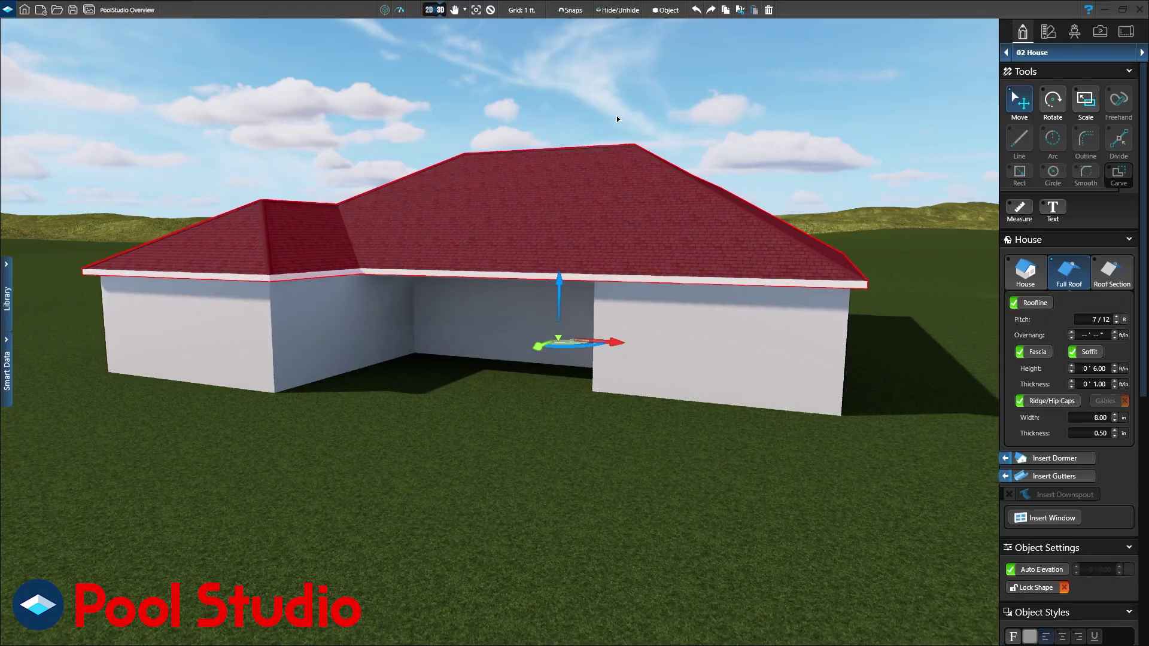
{"action": "left_click", "coordinate": [1029, 477]}
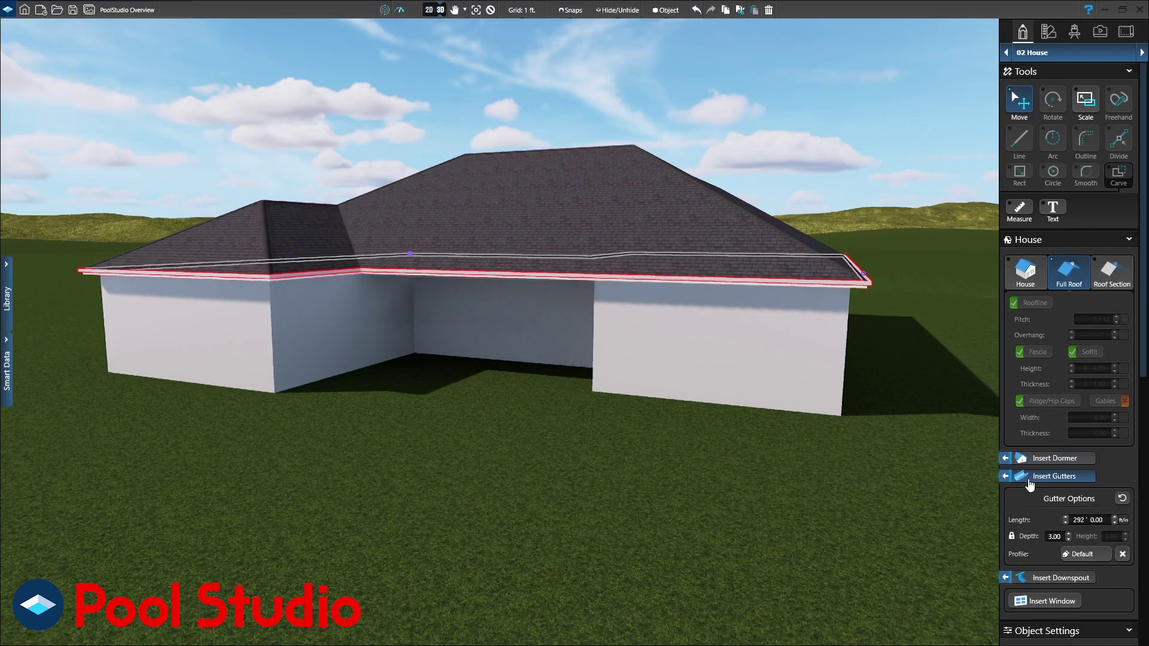
{"action": "left_click", "coordinate": [1040, 575]}
{"action": "left_click", "coordinate": [290, 330]}
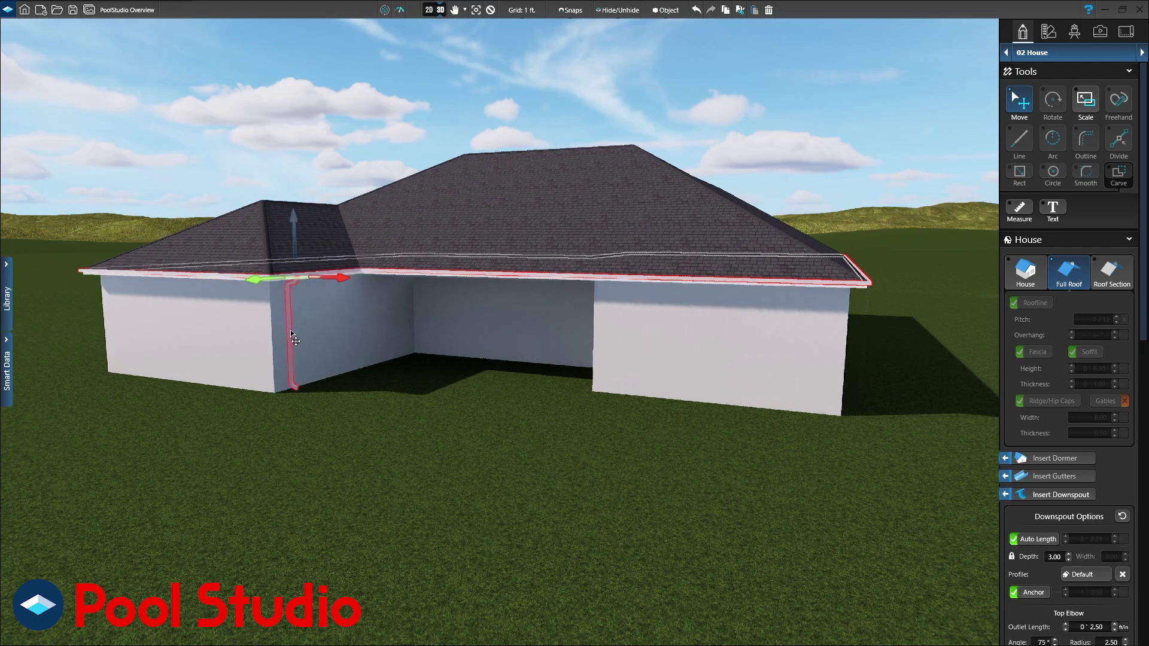
Insert a window on the house's right wall and return to plan view
{"action": "left_click", "coordinate": [1046, 485]}
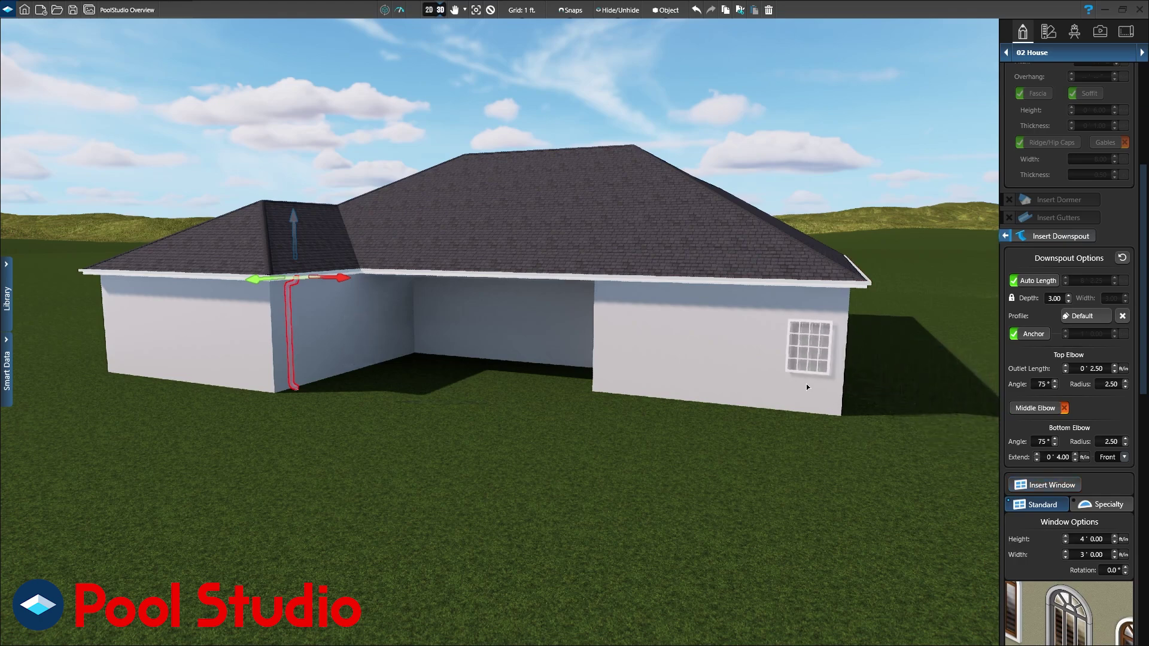
{"action": "left_click", "coordinate": [794, 373]}
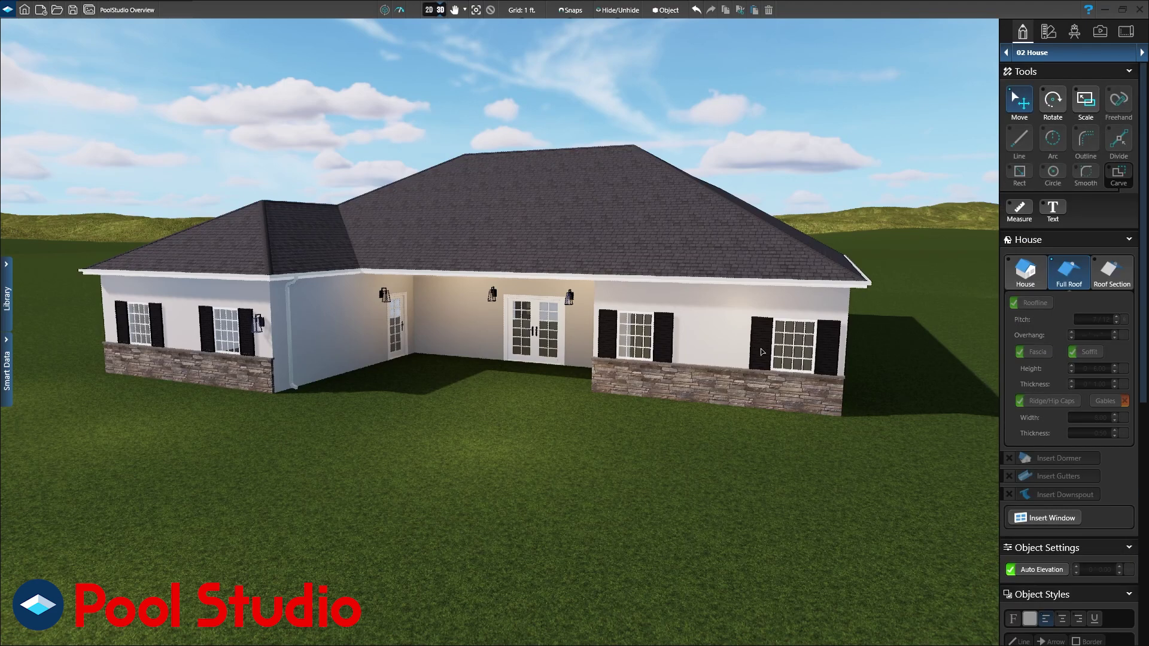
{"action": "left_click", "coordinate": [430, 9]}
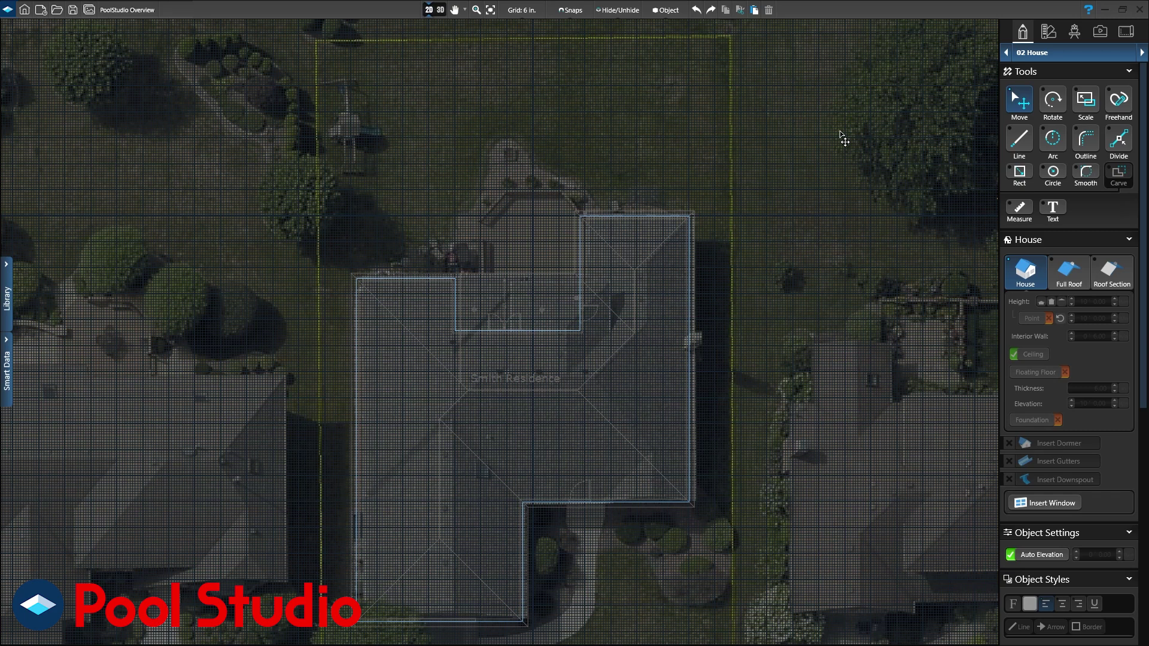
Draw the boundary wall from the house's left side along the back property line, then view it in 3D
{"action": "left_click", "coordinate": [1064, 55]}
{"action": "left_click", "coordinate": [1024, 141]}
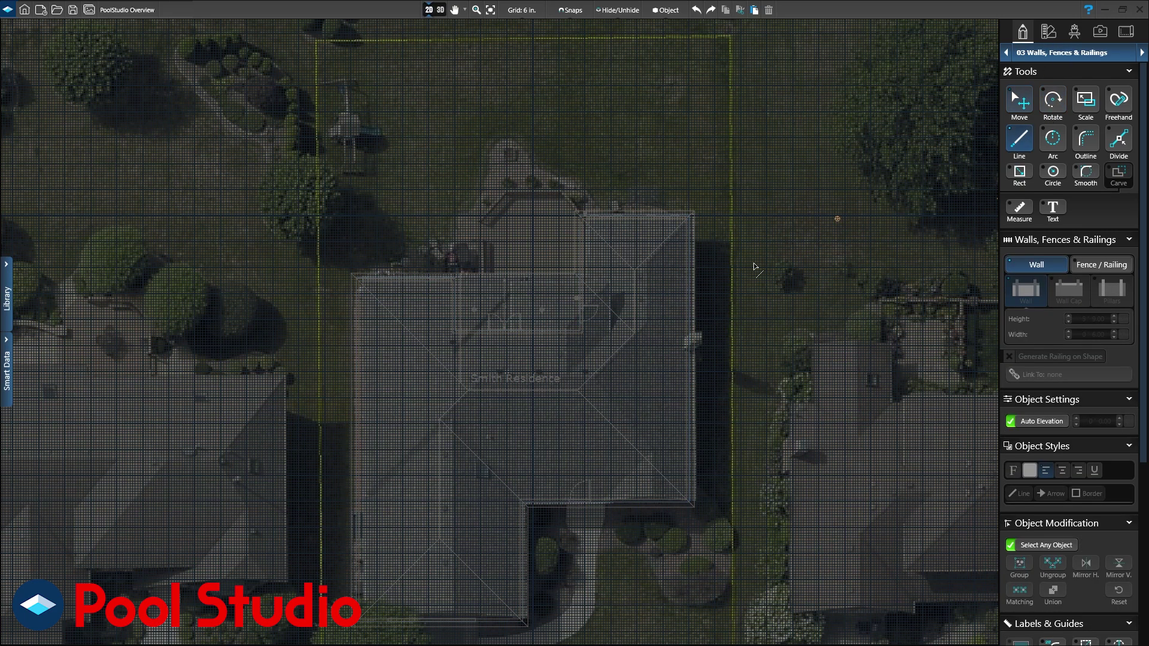
{"action": "left_click", "coordinate": [359, 371]}
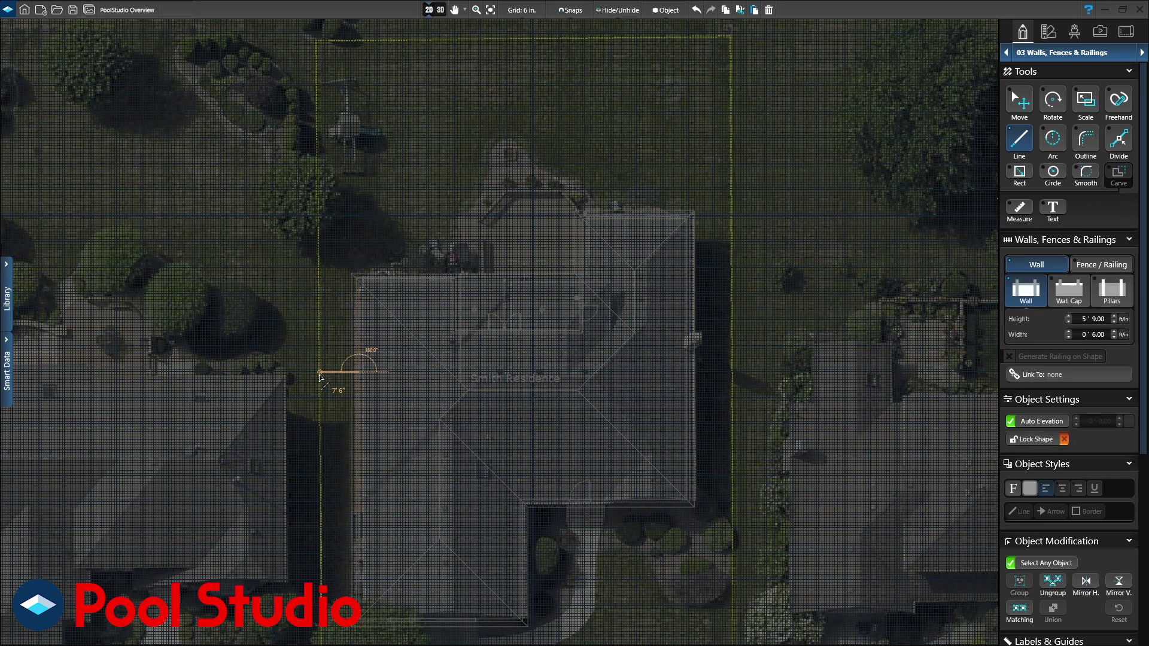
{"action": "left_click", "coordinate": [320, 371]}
{"action": "left_click", "coordinate": [321, 39]}
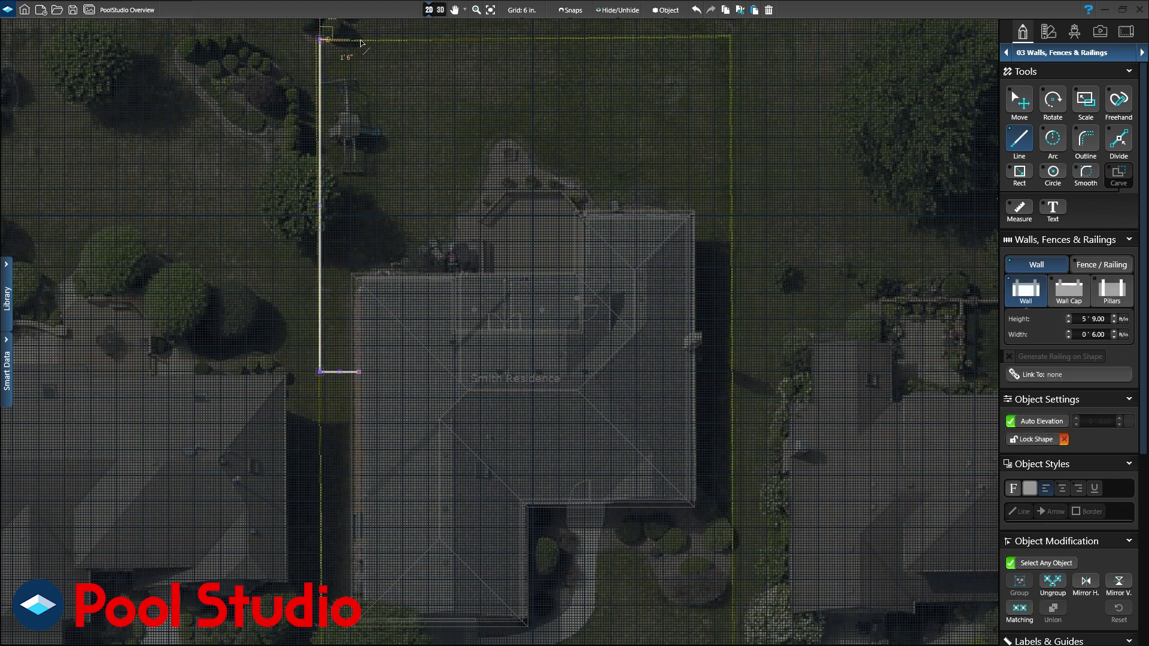
{"action": "left_click", "coordinate": [733, 39]}
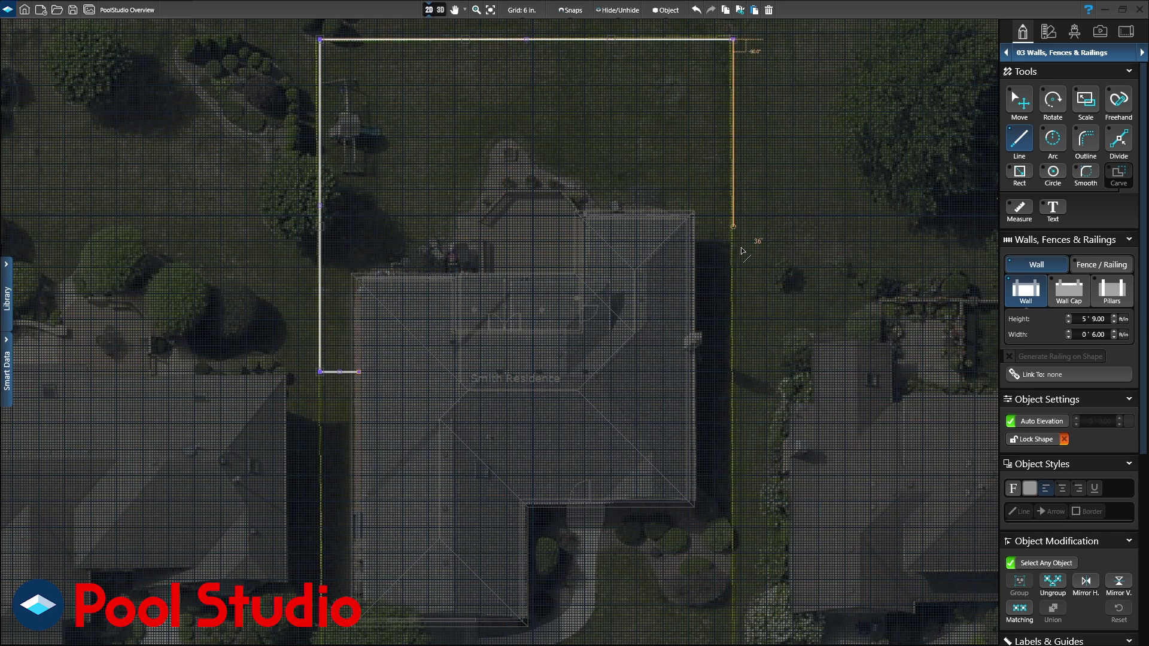
{"action": "left_click", "coordinate": [733, 350]}
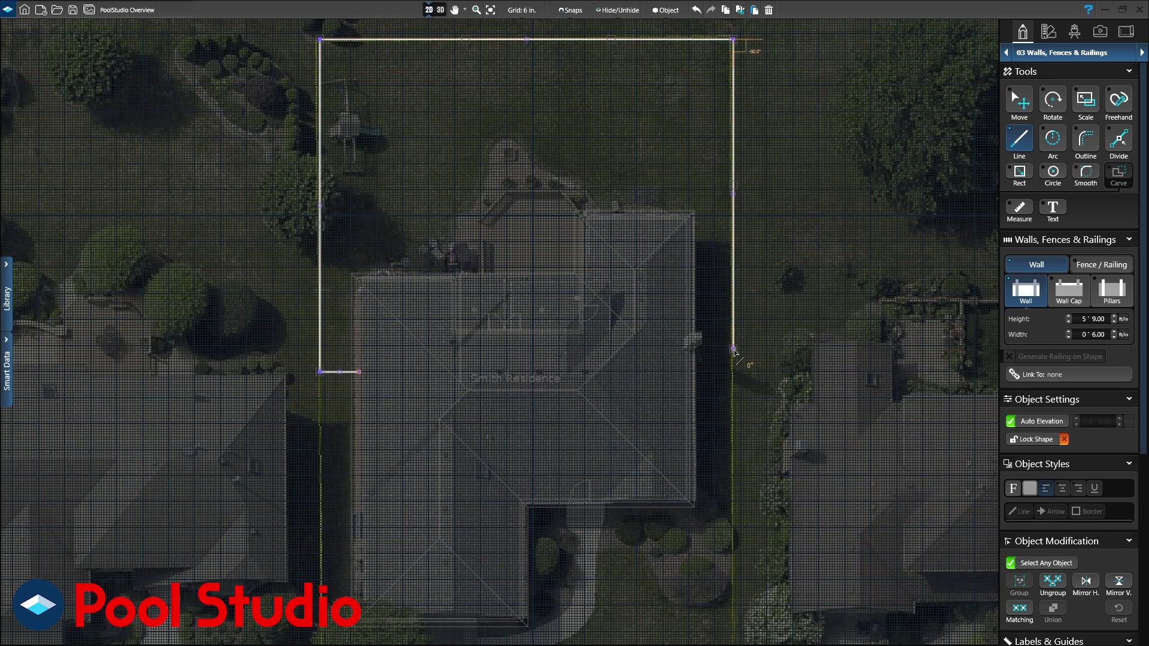
{"action": "double_click", "coordinate": [689, 349]}
{"action": "left_click", "coordinate": [433, 12]}
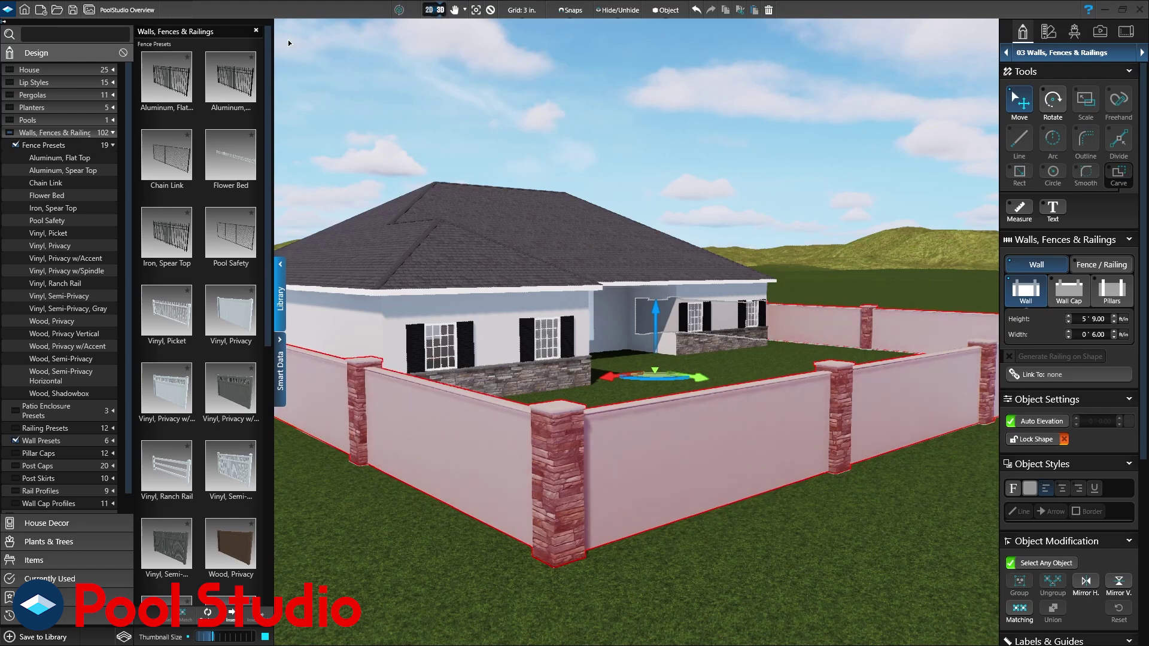
{"action": "left_click", "coordinate": [166, 81]}
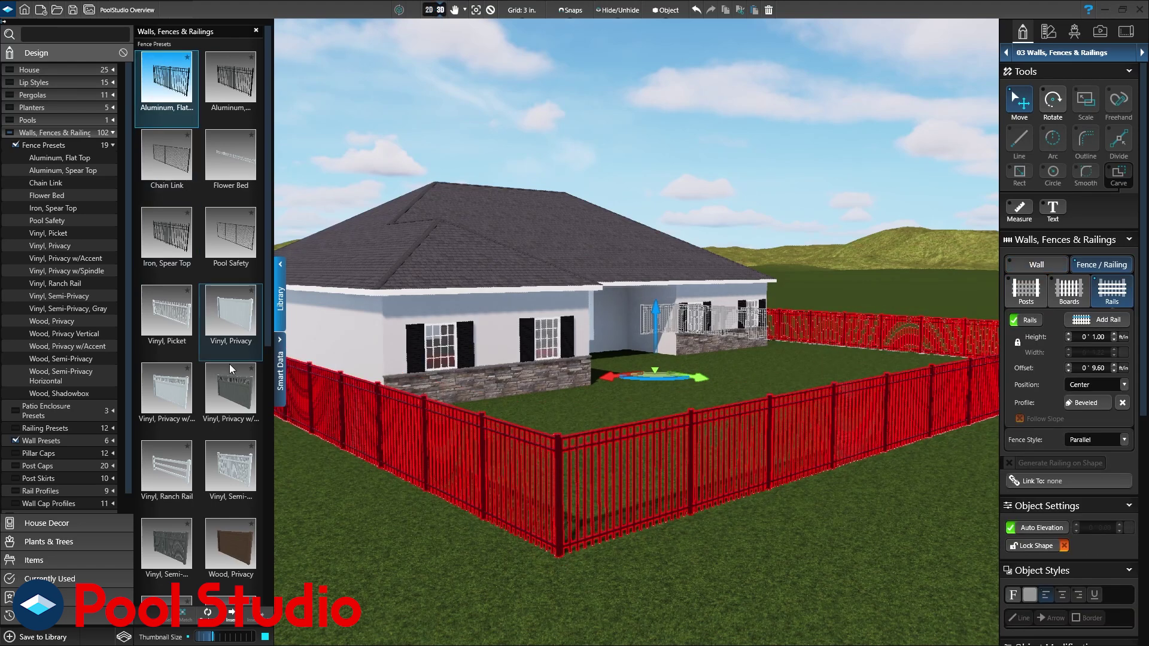
{"action": "left_click", "coordinate": [231, 391]}
{"action": "left_click", "coordinate": [224, 538]}
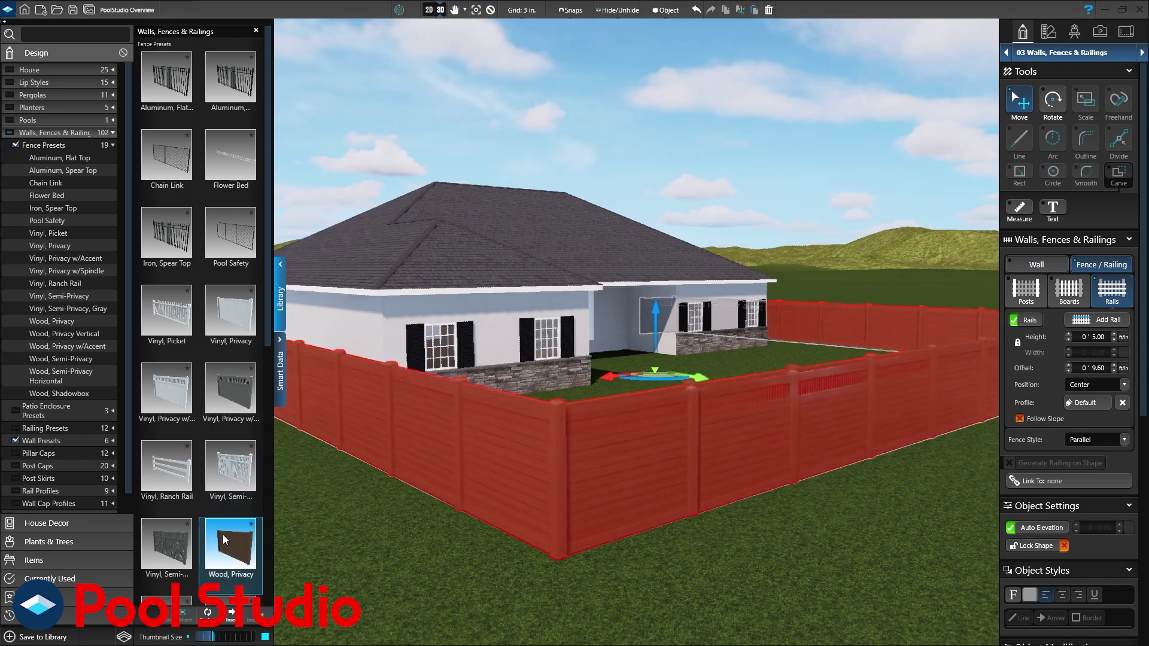
{"action": "scroll", "coordinate": [222, 537], "scroll_direction": "down", "scroll_amount": 2}
{"action": "scroll", "coordinate": [223, 537], "scroll_direction": "down", "scroll_amount": 2}
{"action": "scroll", "coordinate": [223, 536], "scroll_direction": "down", "scroll_amount": 2}
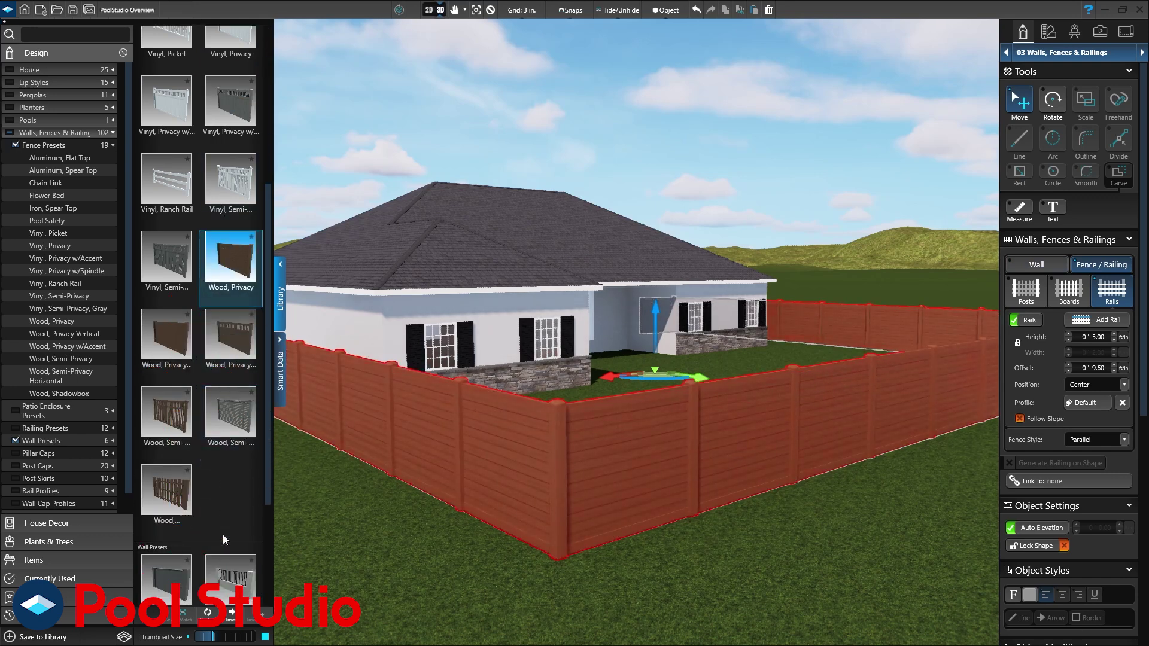
{"action": "left_click", "coordinate": [176, 501]}
{"action": "scroll", "coordinate": [222, 498], "scroll_direction": "down", "scroll_amount": 2}
{"action": "scroll", "coordinate": [228, 498], "scroll_direction": "down", "scroll_amount": 2}
{"action": "left_click", "coordinate": [229, 410]}
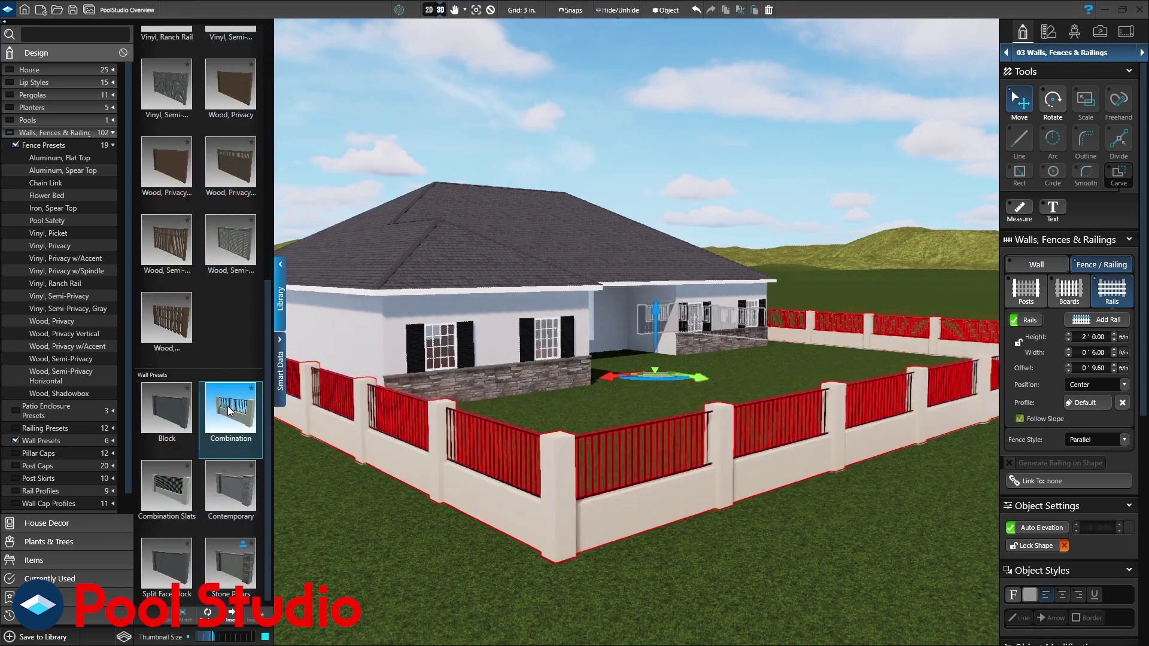
{"action": "left_click", "coordinate": [186, 485]}
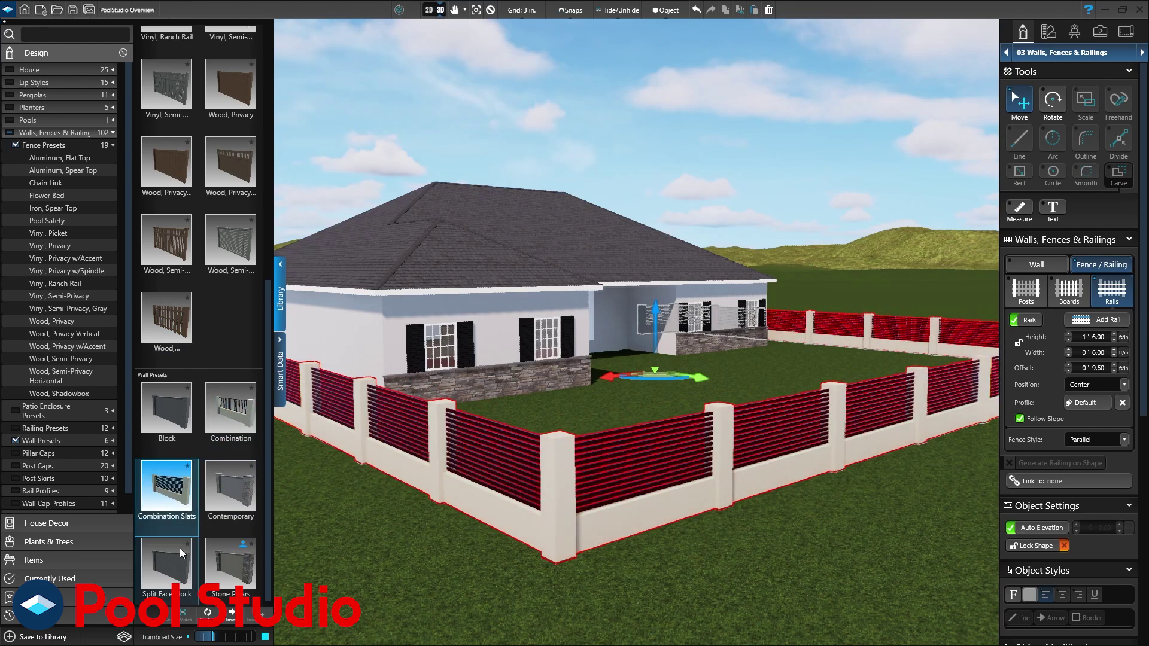
{"action": "scroll", "coordinate": [180, 548], "scroll_direction": "down", "scroll_amount": 1}
{"action": "left_click", "coordinate": [179, 549]}
{"action": "left_click", "coordinate": [229, 552]}
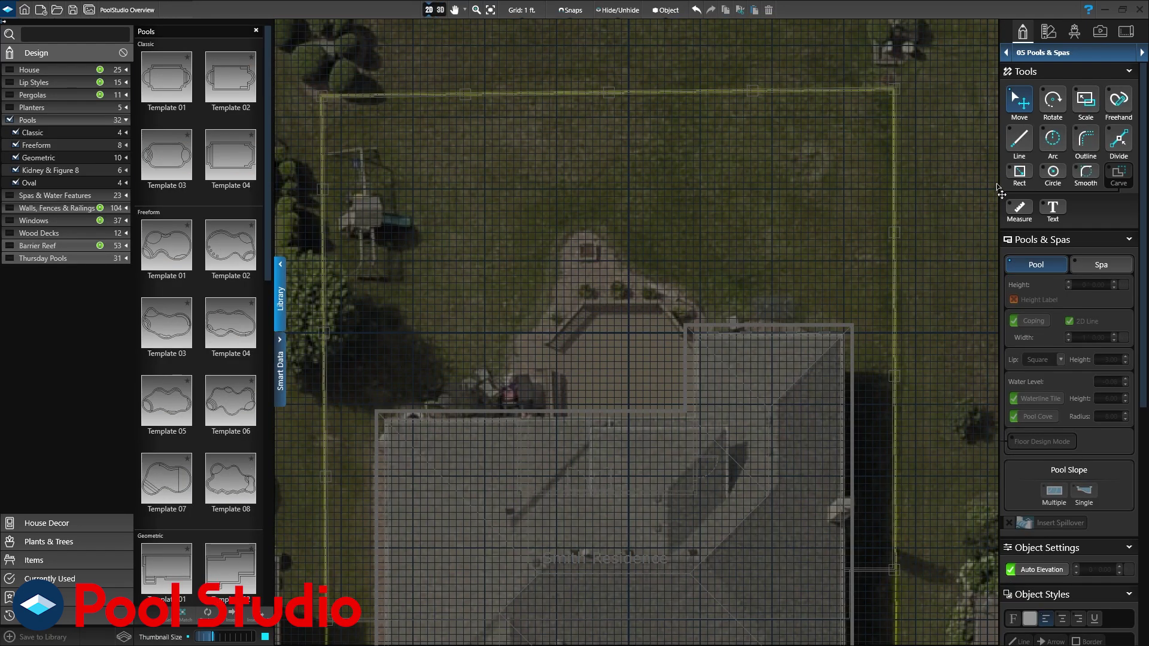
Draw the L-shaped pool outline with 15' bottom, 17' inner and 10' right edges
{"action": "left_click", "coordinate": [1018, 139]}
{"action": "left_click", "coordinate": [513, 290]}
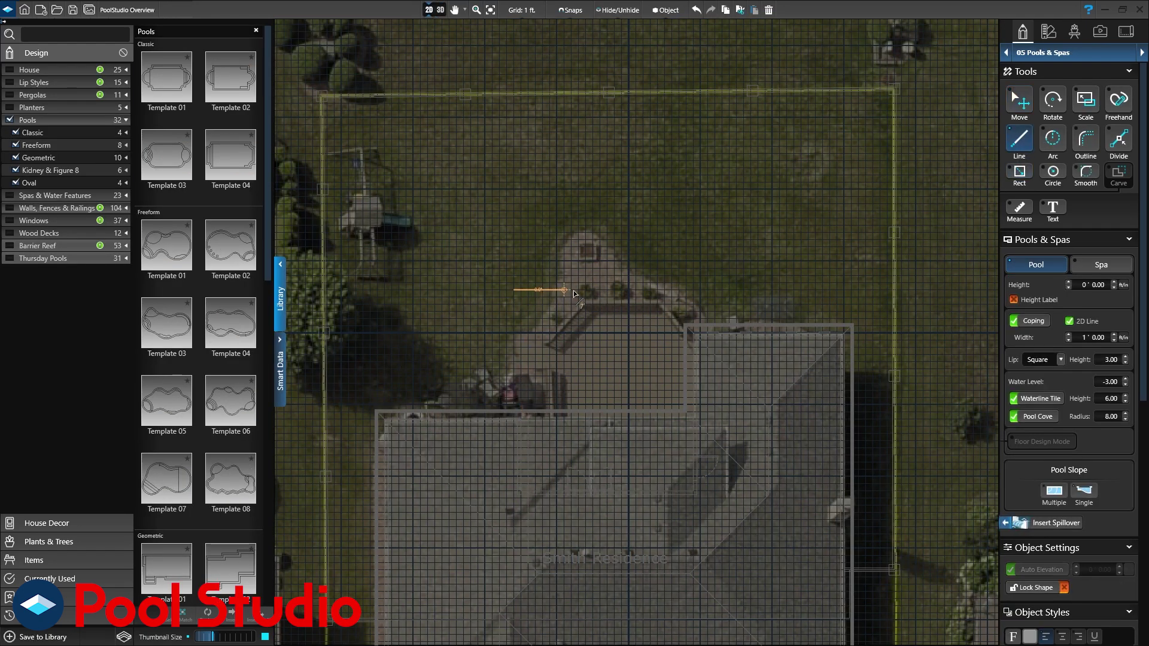
{"action": "left_click", "coordinate": [622, 289]}
{"action": "left_click", "coordinate": [621, 225]}
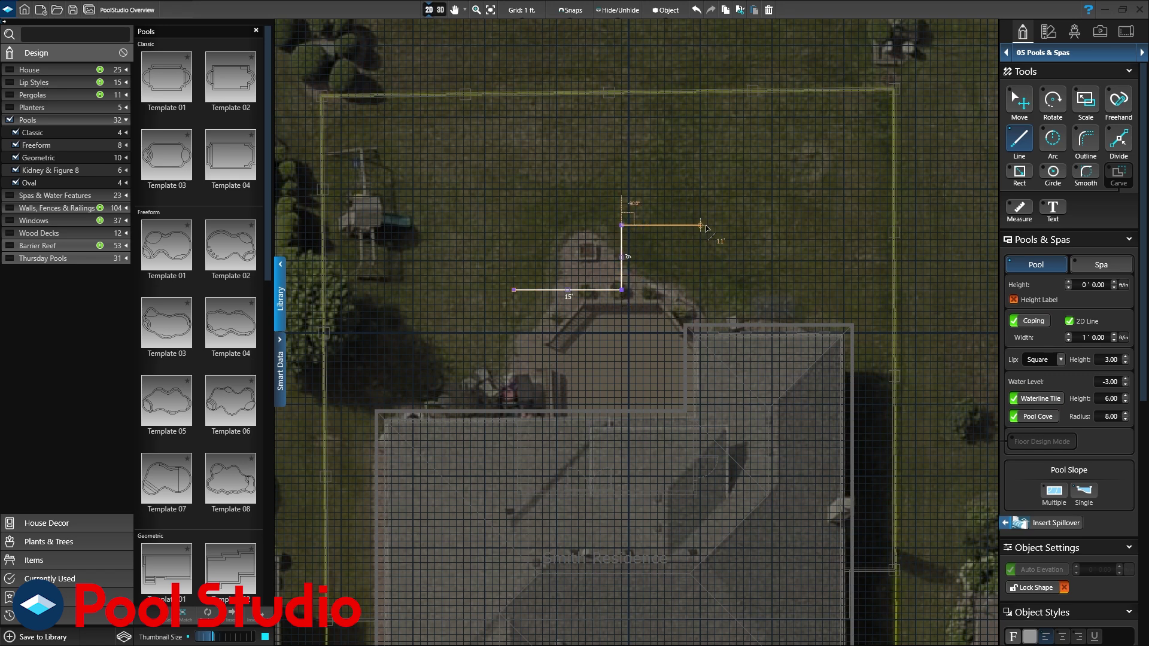
{"action": "left_click", "coordinate": [743, 225]}
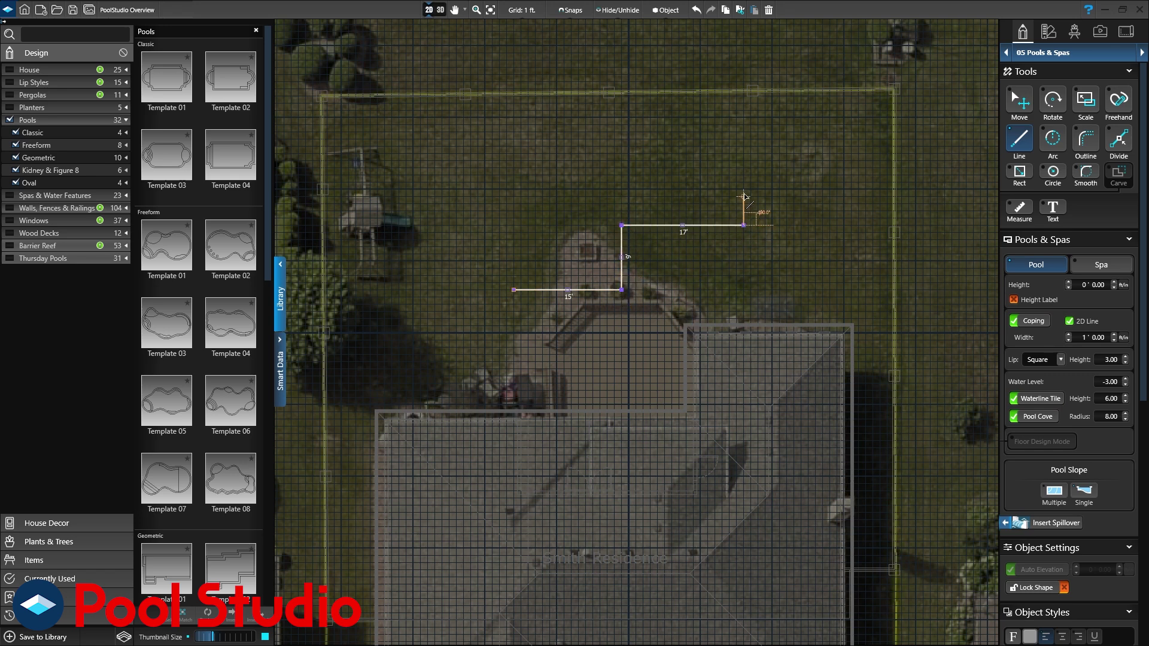
{"action": "left_click", "coordinate": [743, 154]}
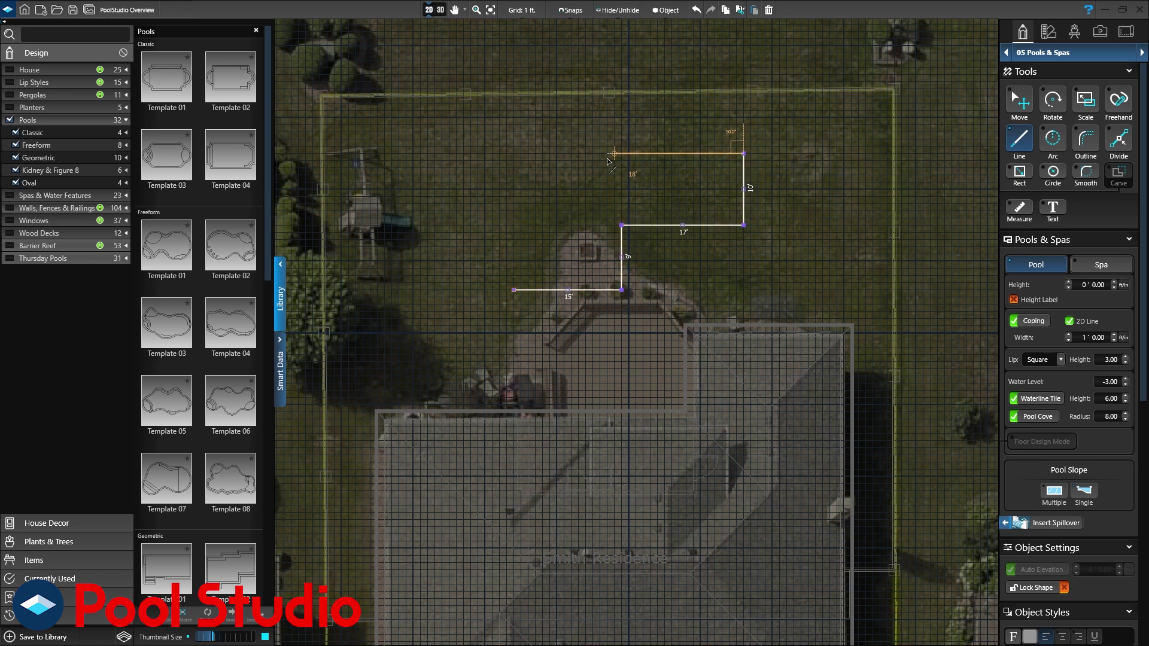
{"action": "left_click", "coordinate": [514, 153]}
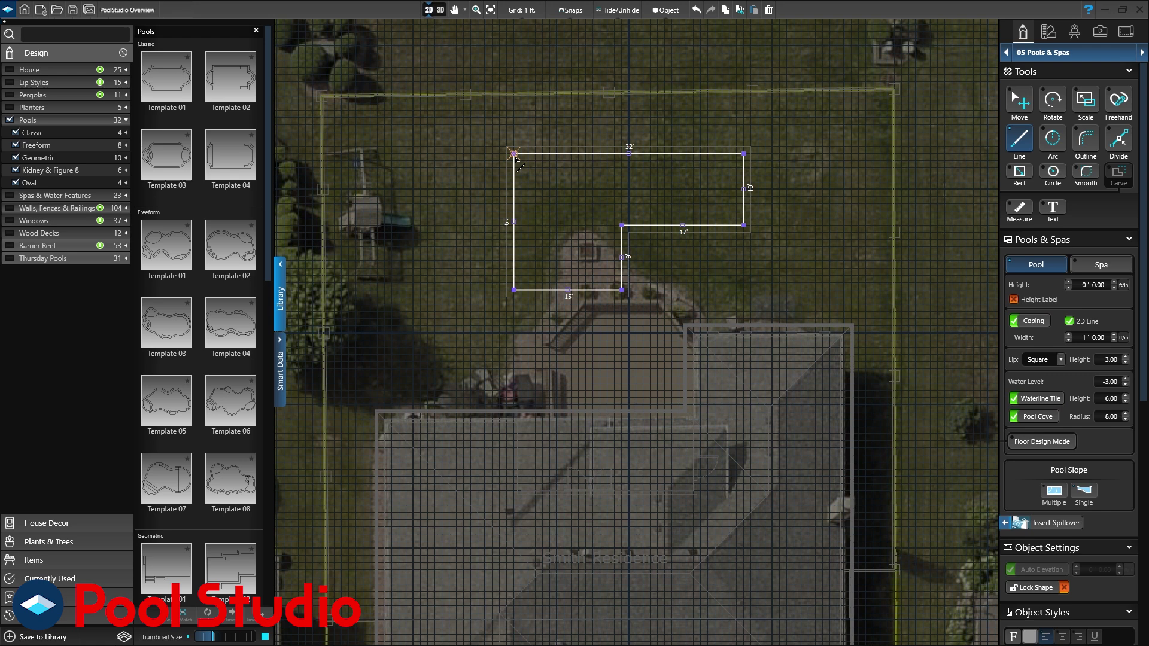
Shift the notch's vertical edge right and bring up the pool outline's options
{"action": "key", "text": "Escape"}
{"action": "left_click_drag", "start_coordinate": [621, 262], "coordinate": [645, 268]}
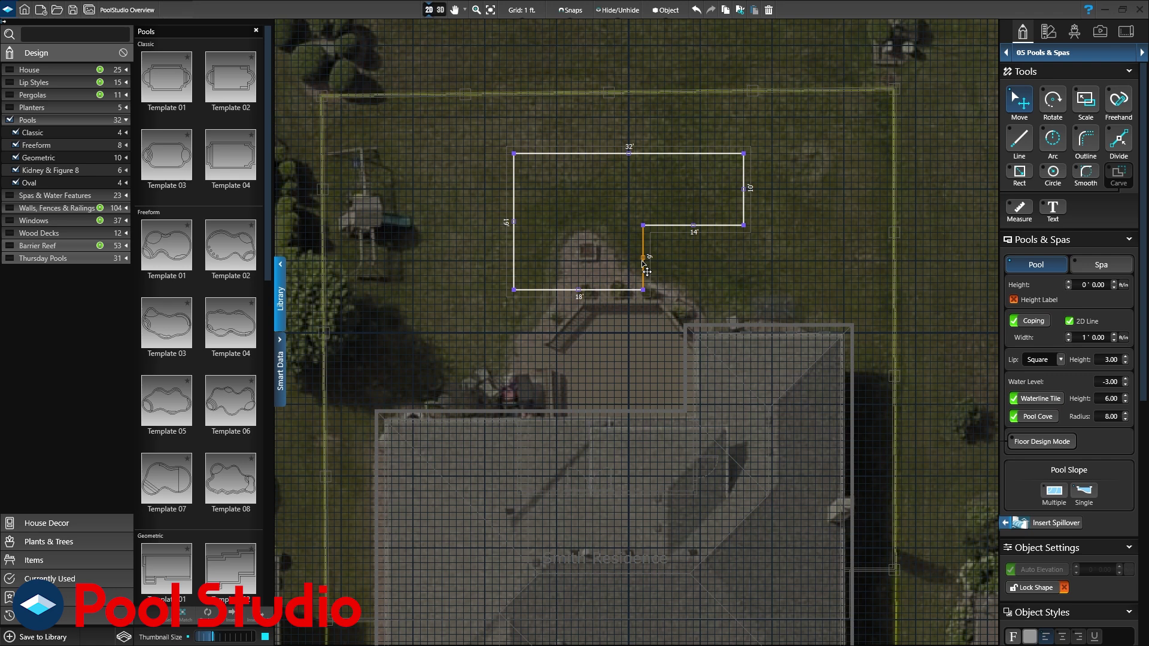
{"action": "right_click", "coordinate": [644, 268]}
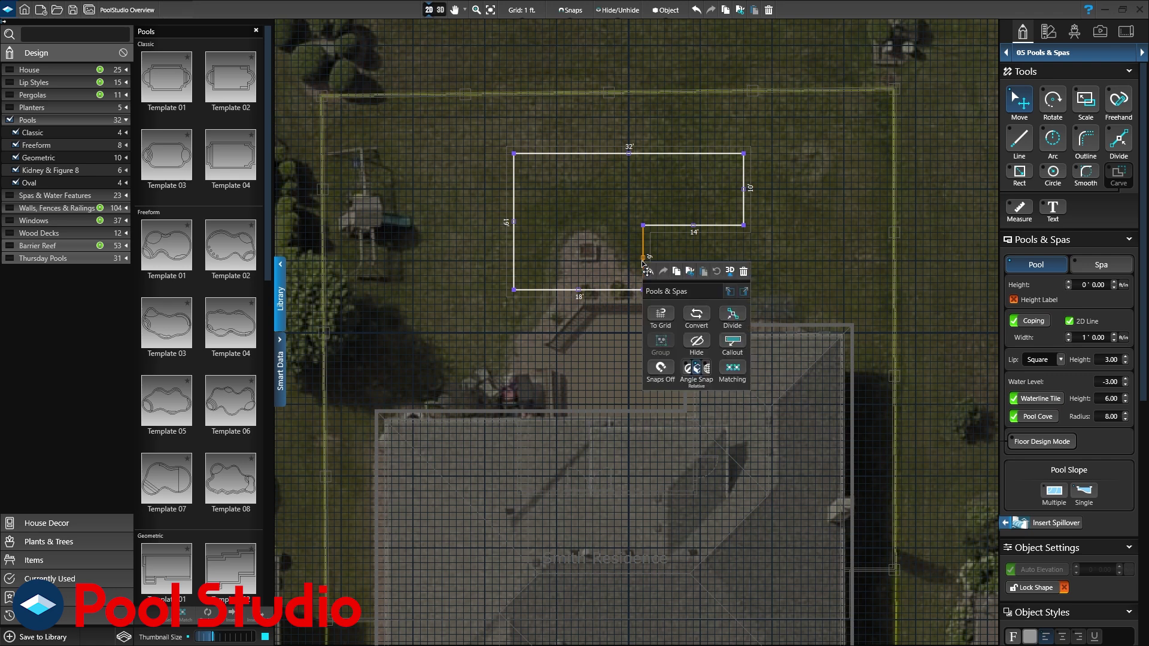
{"action": "left_click", "coordinate": [730, 272]}
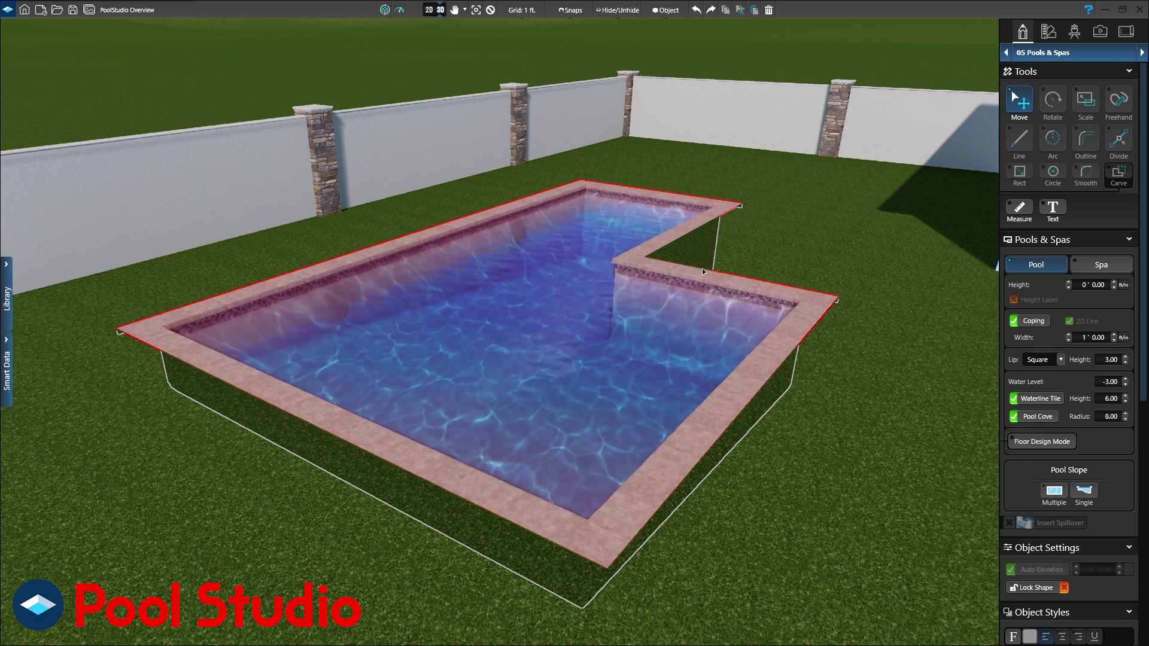
{"action": "left_click", "coordinate": [431, 11]}
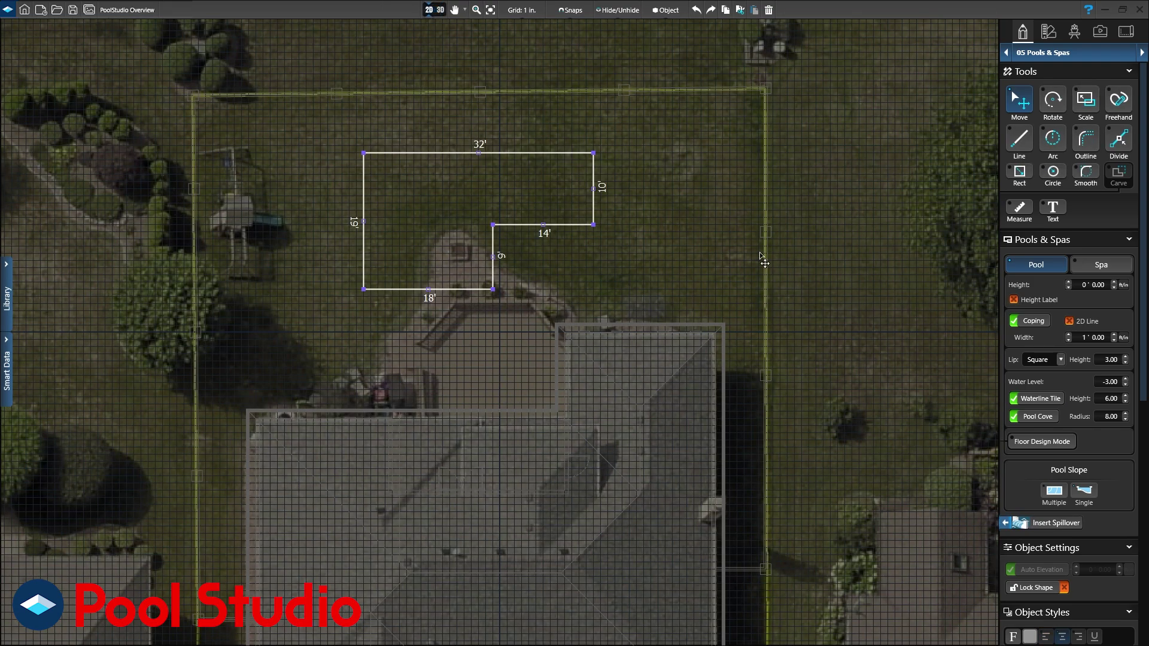
Set a single-slope pool floor, 3' at both ends and 5' in the middle, and check it in 3D
{"action": "left_click", "coordinate": [1083, 491]}
{"action": "left_click_drag", "start_coordinate": [981, 482], "coordinate": [981, 421]}
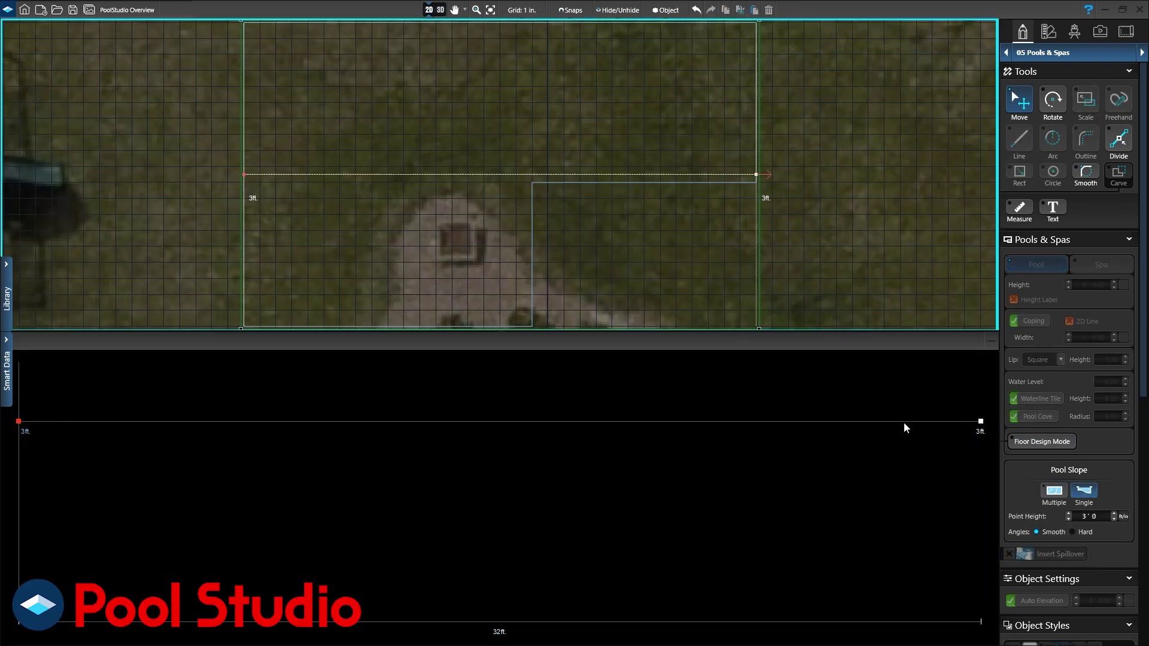
{"action": "left_click_drag", "start_coordinate": [497, 421], "coordinate": [500, 465]}
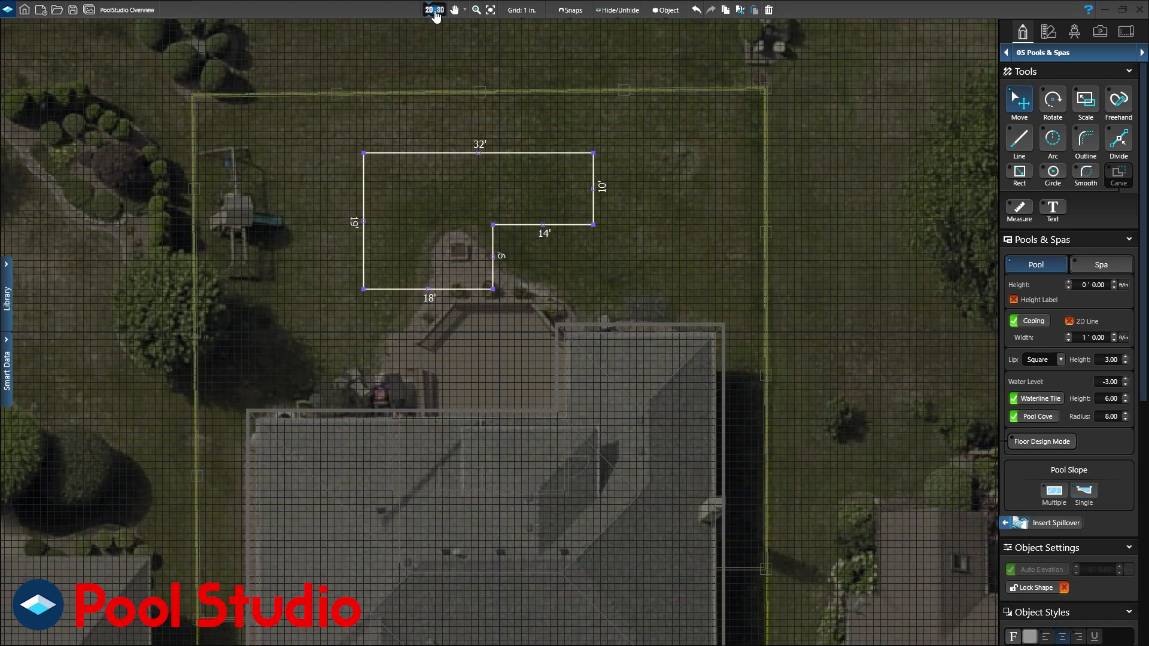
{"action": "left_click", "coordinate": [437, 11]}
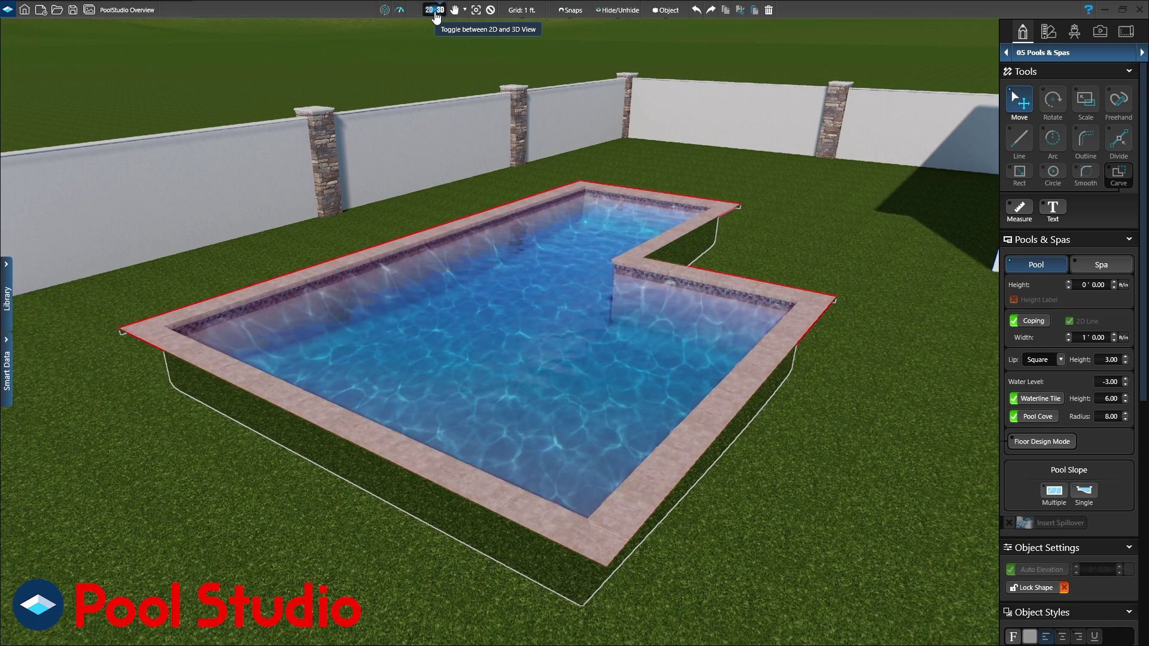
{"action": "left_click", "coordinate": [435, 11]}
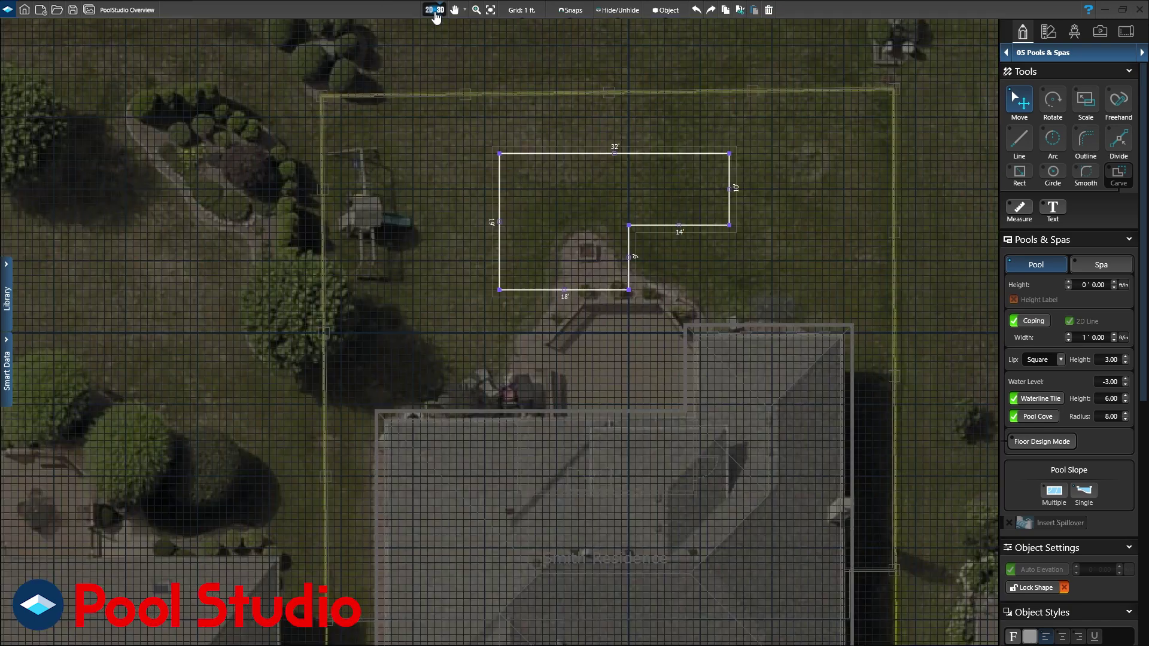
{"action": "left_click", "coordinate": [783, 216]}
{"action": "left_click", "coordinate": [1101, 270]}
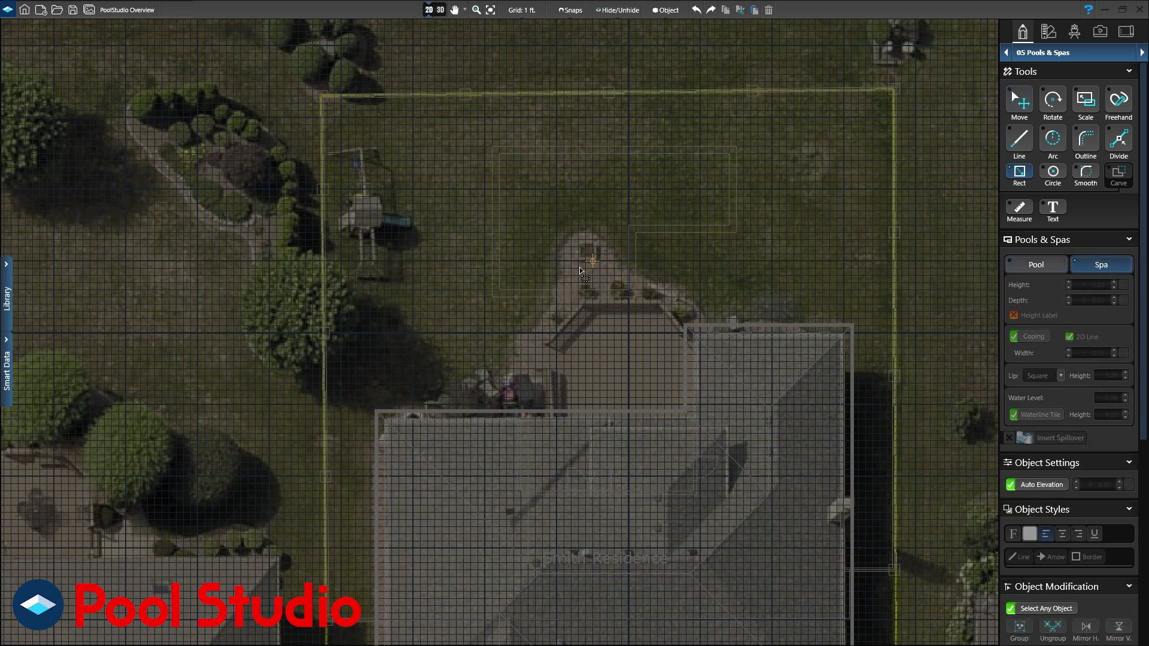
Draw an 8' square spa beside the pool and check it in 3D
{"action": "mouse_move", "coordinate": [499, 290]}
{"action": "left_mouse_down"}
{"action": "mouse_move", "coordinate": [548, 260]}
{"action": "mouse_move", "coordinate": [556, 231]}
{"action": "left_mouse_up"}
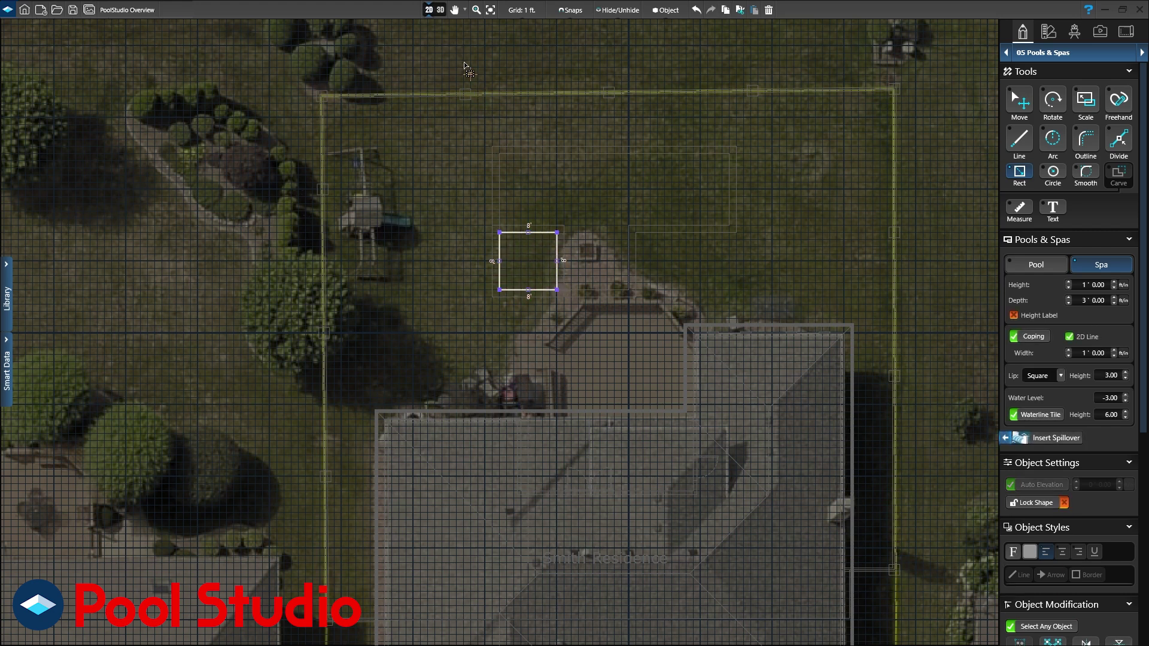
{"action": "left_click", "coordinate": [439, 10]}
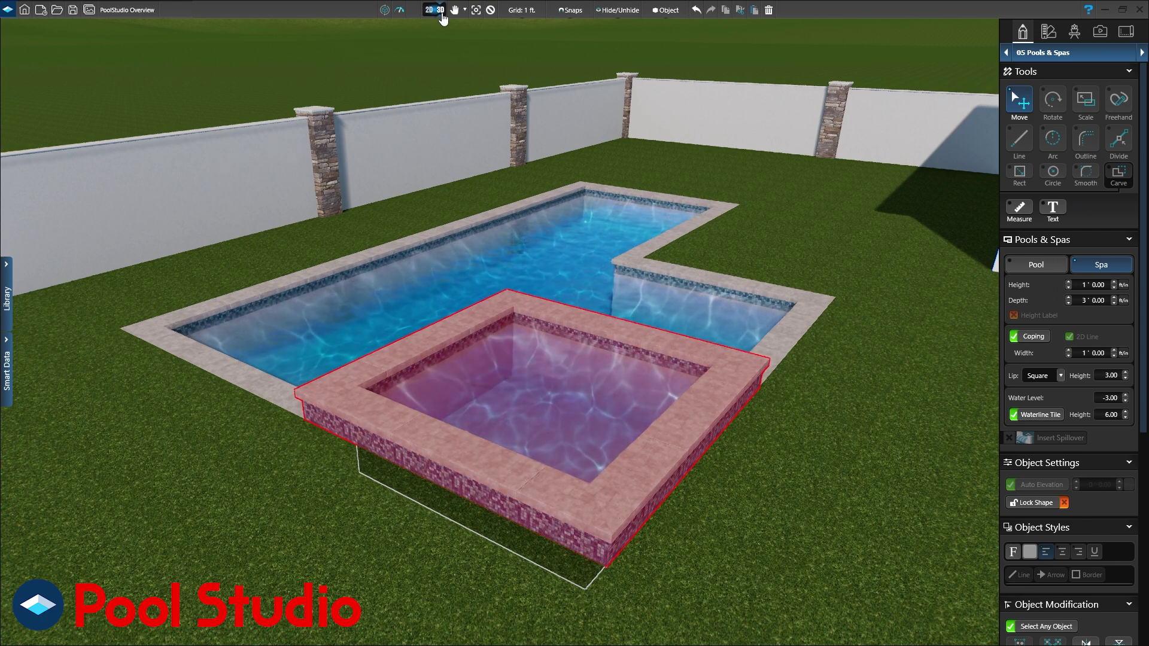
{"action": "left_click", "coordinate": [440, 11]}
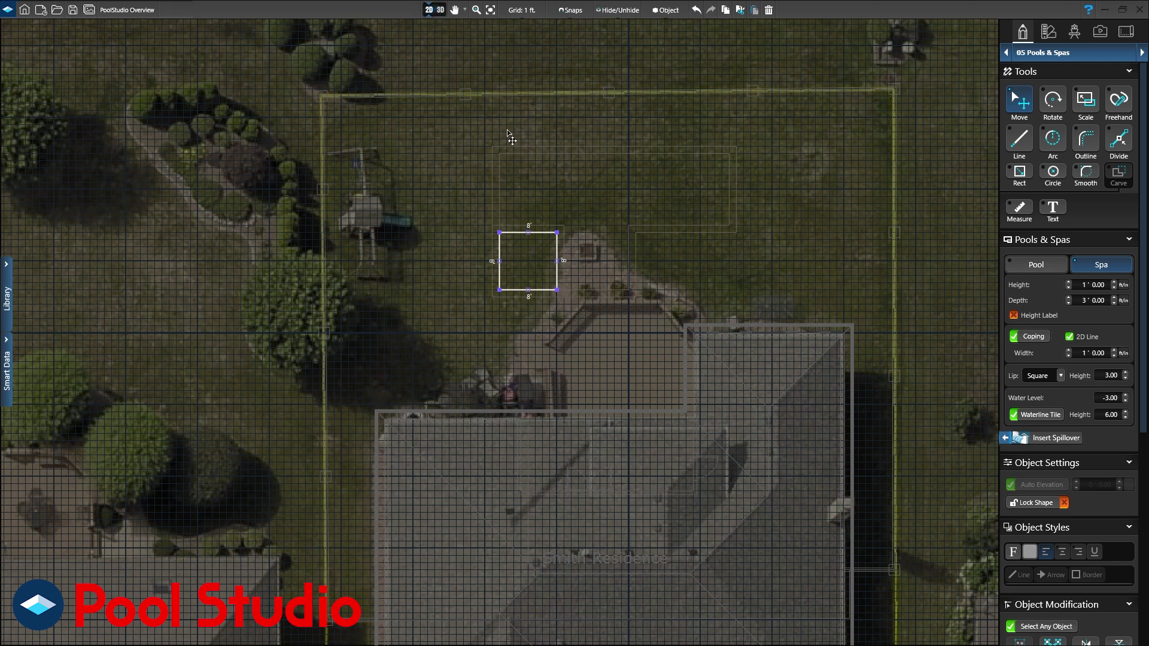
Move the spa right onto the pool's far end and set its height to 0'
{"action": "left_click_drag", "start_coordinate": [557, 256], "coordinate": [604, 259]}
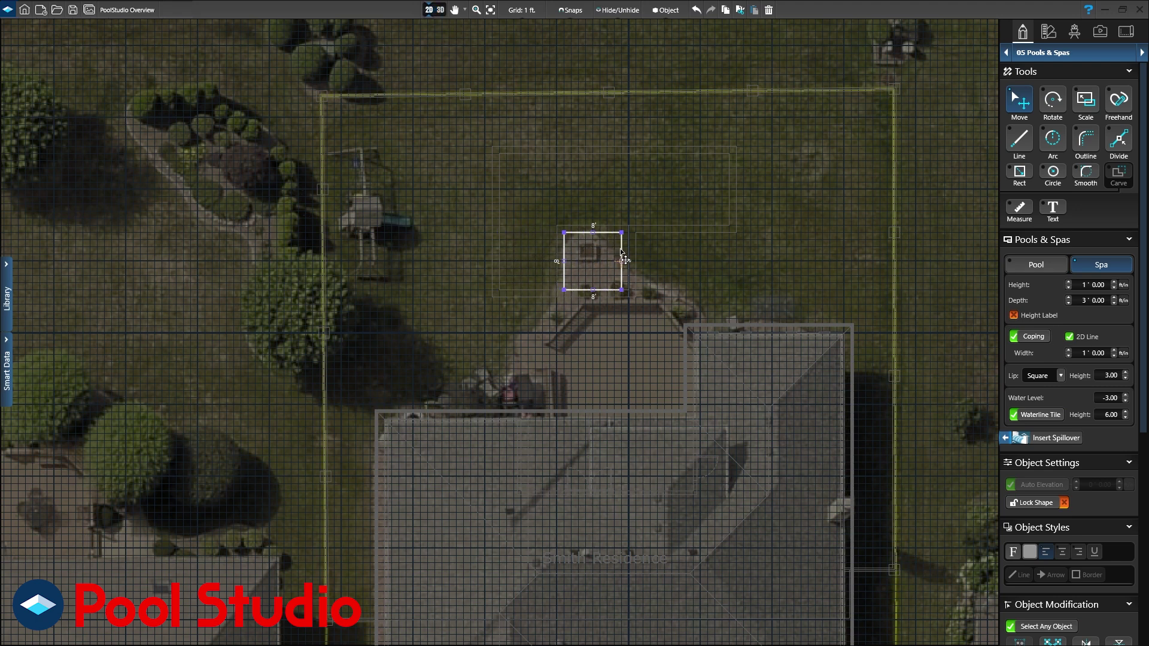
{"action": "left_click_drag", "start_coordinate": [606, 259], "coordinate": [632, 260]}
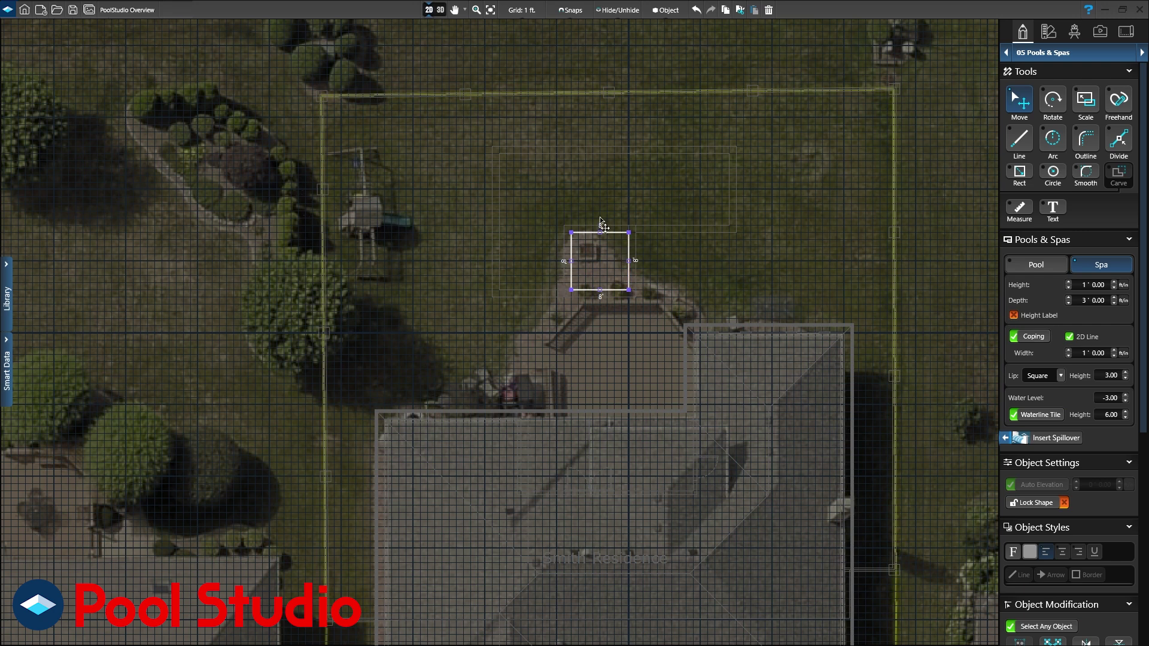
{"action": "left_click", "coordinate": [440, 10]}
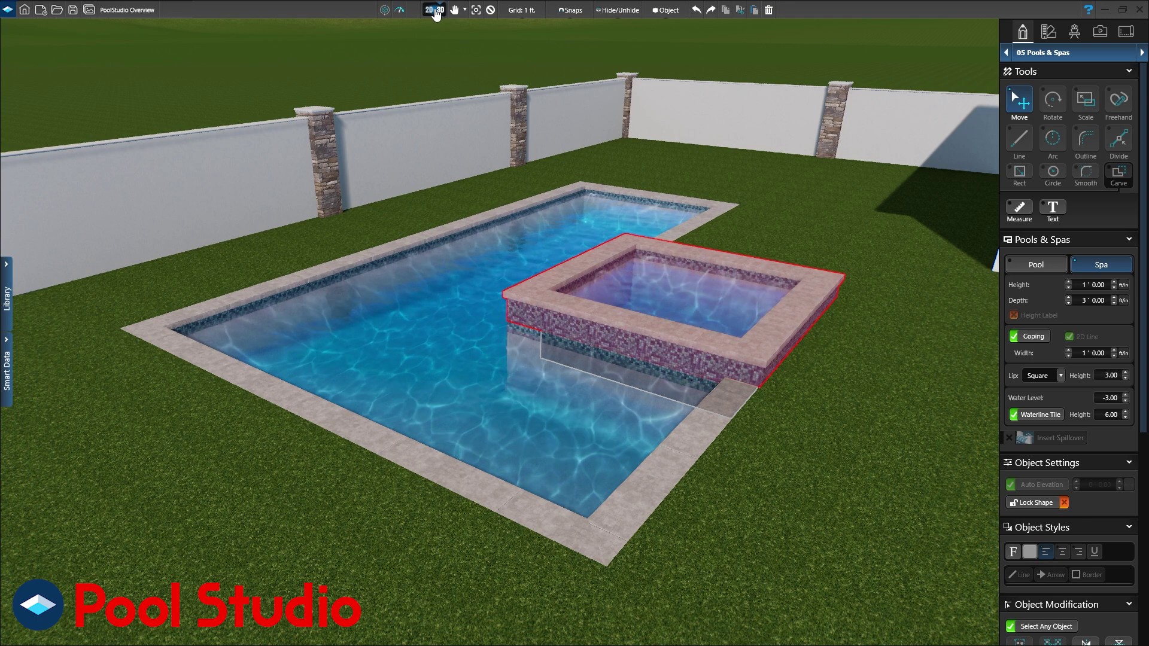
{"action": "left_click", "coordinate": [1068, 287]}
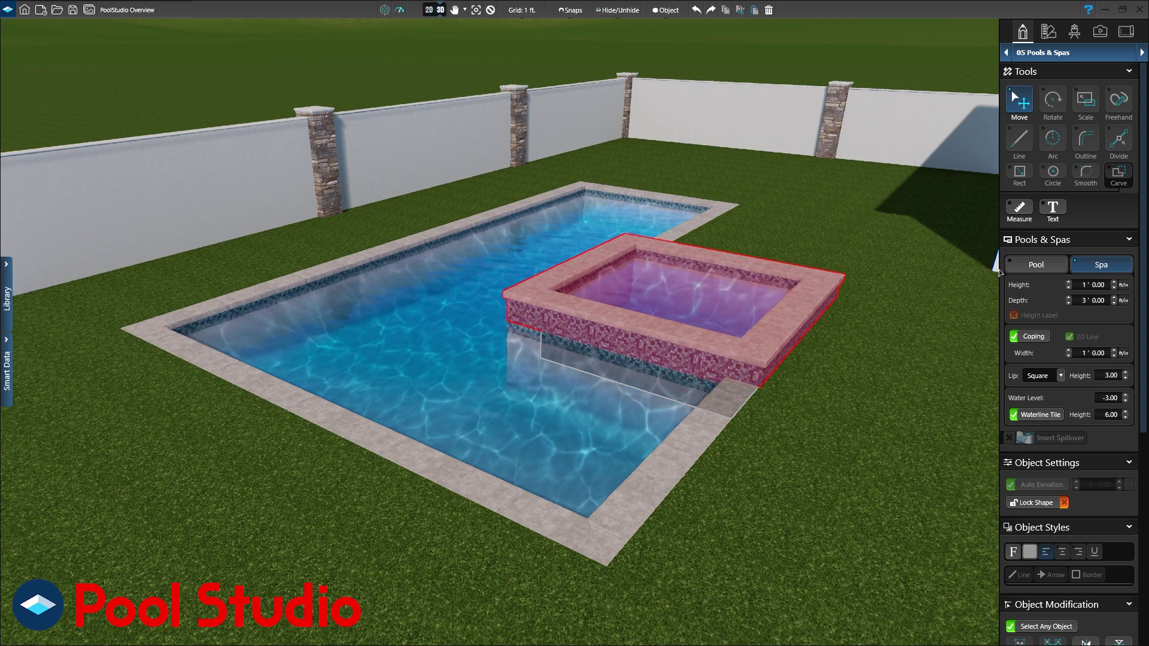
{"action": "left_click", "coordinate": [429, 10]}
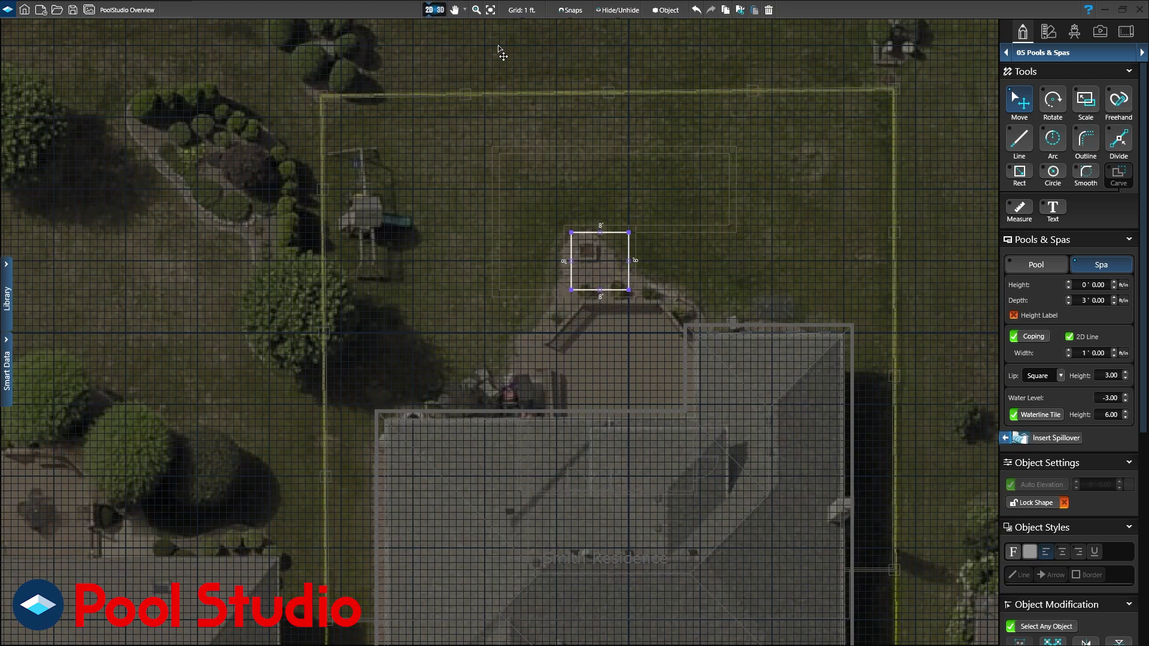
Add a spillover along the spa's left and top edges
{"action": "left_click", "coordinate": [1032, 437]}
{"action": "left_click", "coordinate": [568, 264]}
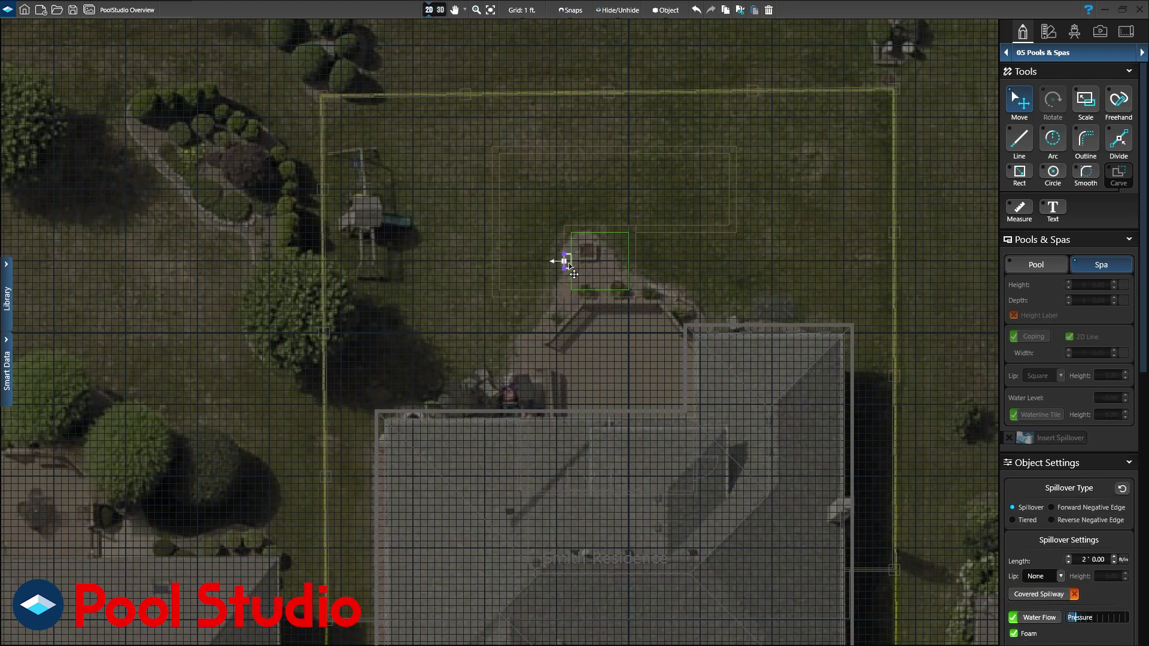
{"action": "left_click_drag", "start_coordinate": [564, 260], "coordinate": [631, 232]}
Add three entry steps at the pool edge and an inner spa step, checking them in 3D
{"action": "left_click", "coordinate": [1142, 52]}
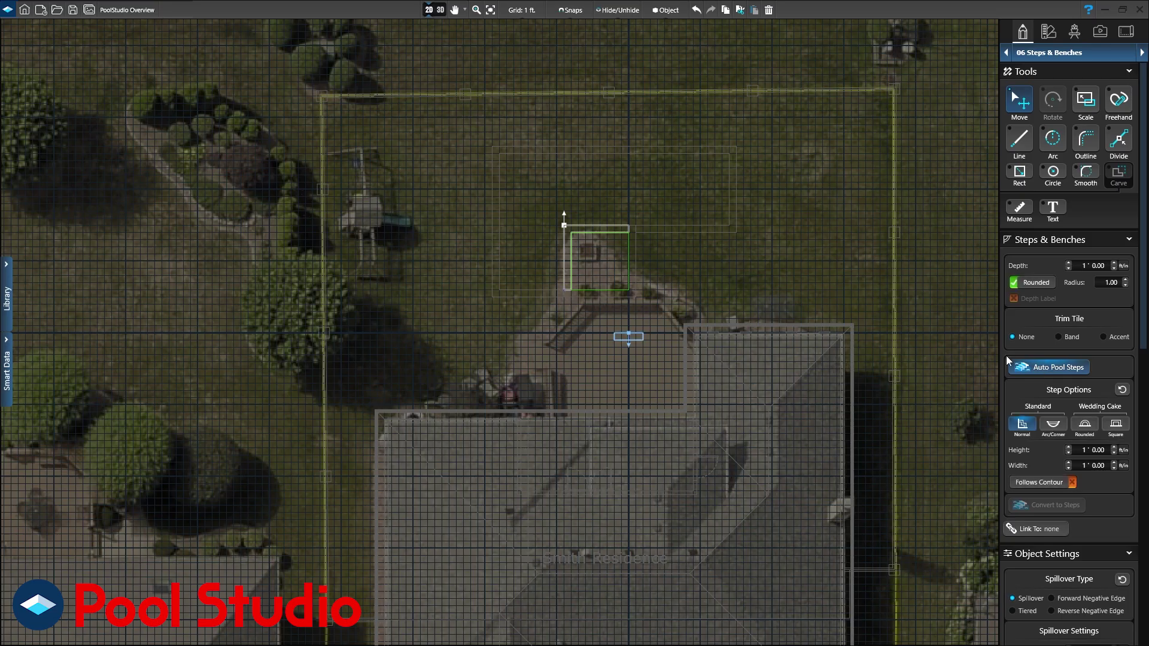
{"action": "left_click", "coordinate": [539, 294]}
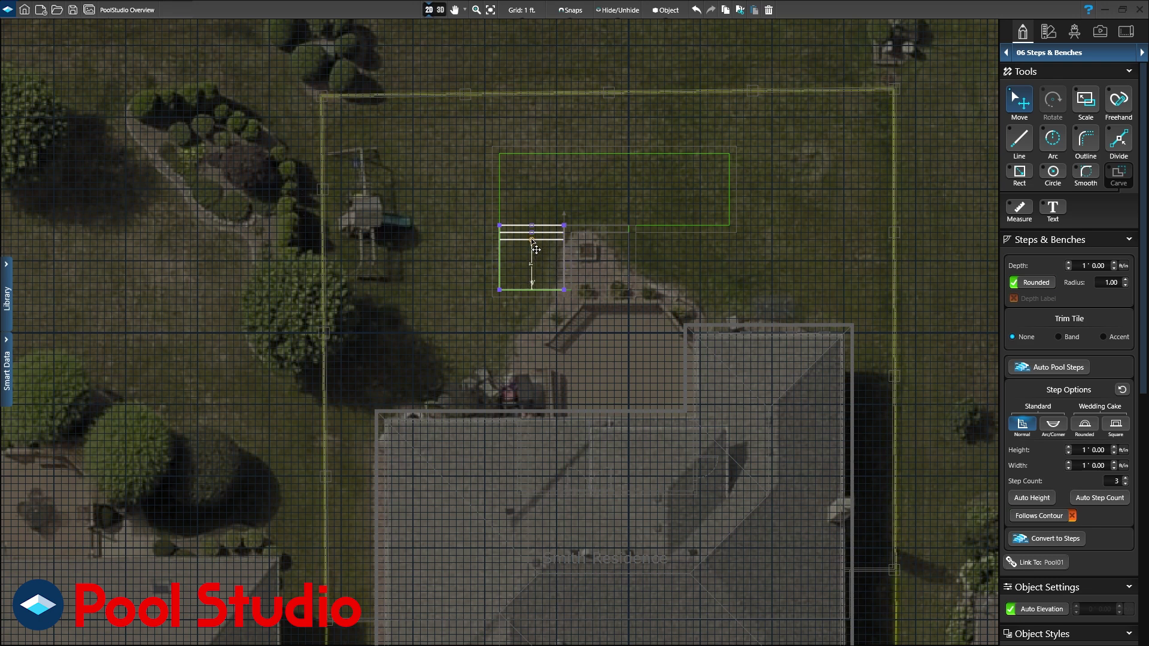
{"action": "left_click", "coordinate": [1032, 367]}
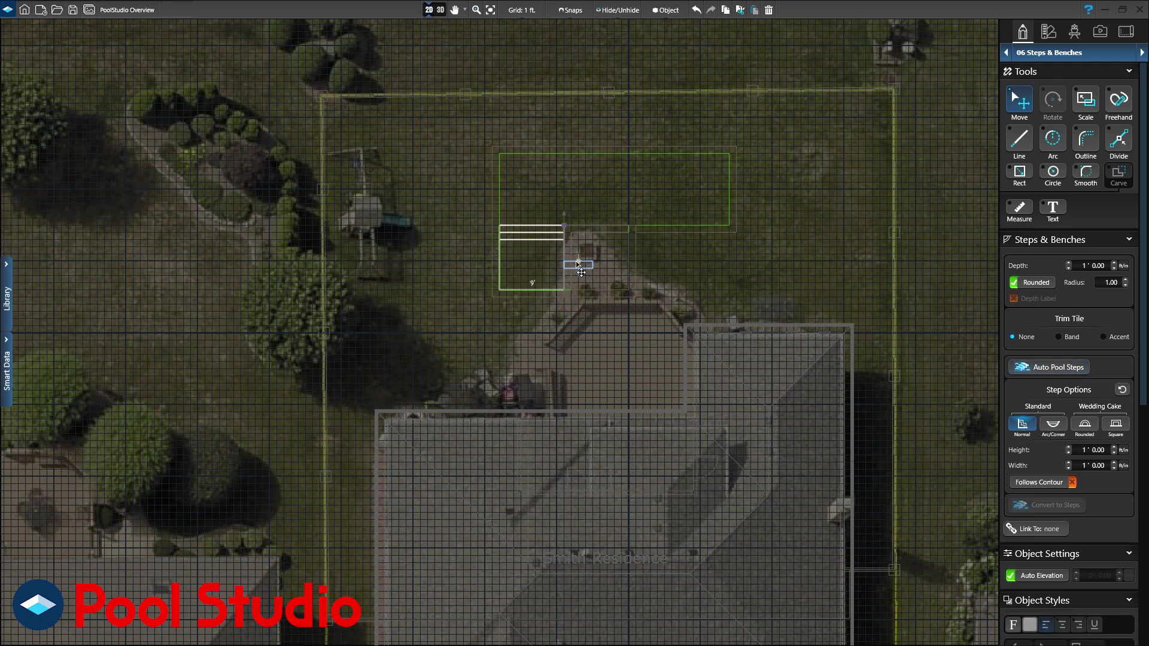
{"action": "left_click", "coordinate": [573, 244]}
{"action": "left_click_drag", "start_coordinate": [574, 244], "coordinate": [586, 302]}
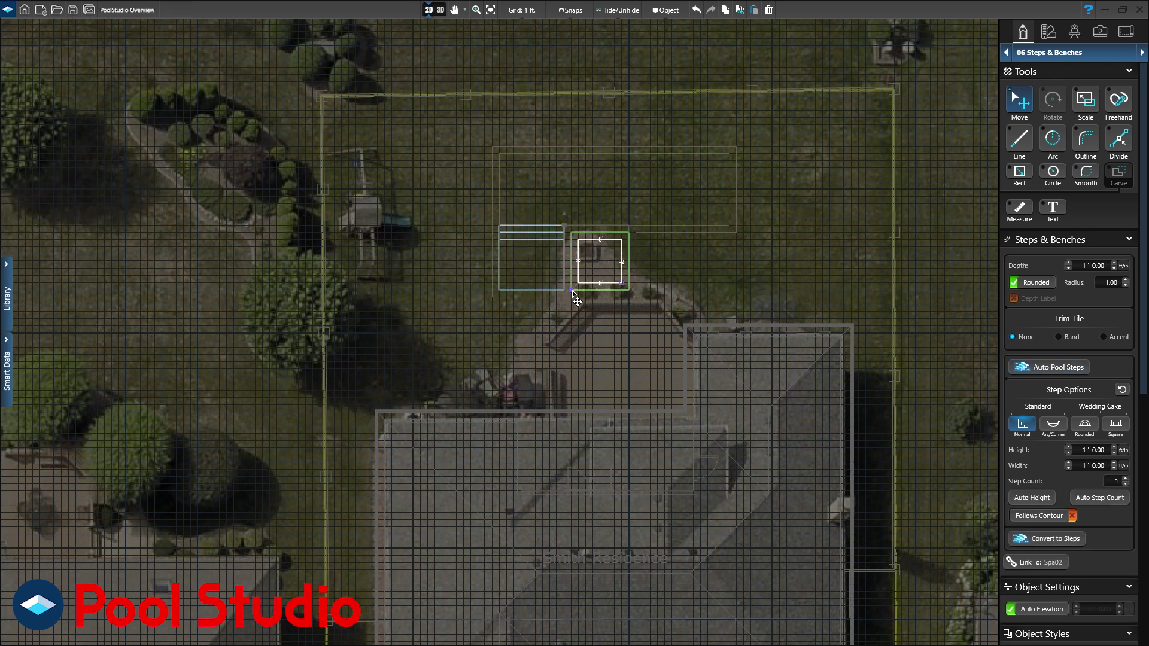
{"action": "left_click", "coordinate": [437, 12]}
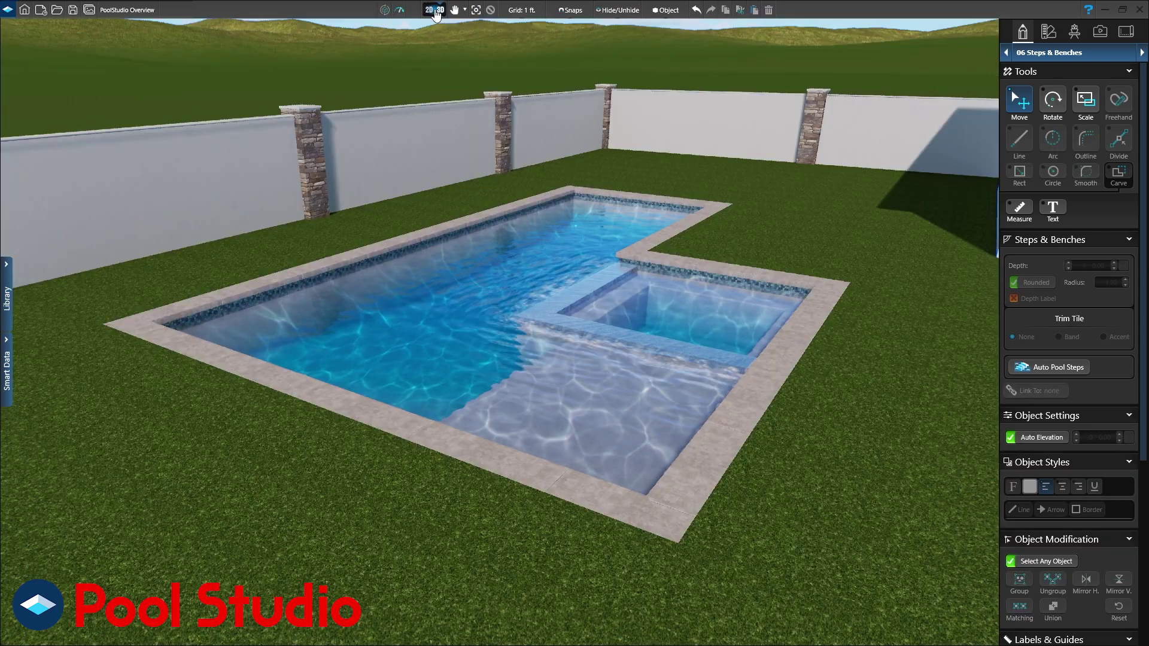
{"action": "left_click", "coordinate": [437, 10]}
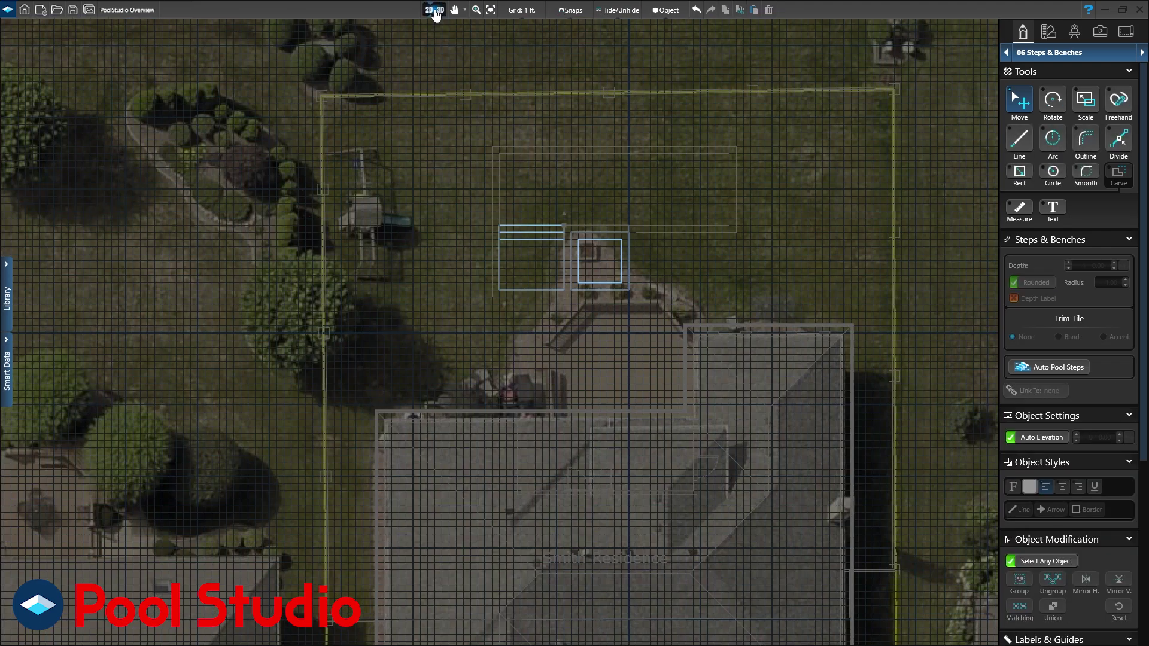
{"action": "left_click", "coordinate": [1050, 52]}
Draw a 55' by 23' concrete deck rectangle around the pool and spa, previewing it in 3D
{"action": "left_click", "coordinate": [1054, 158]}
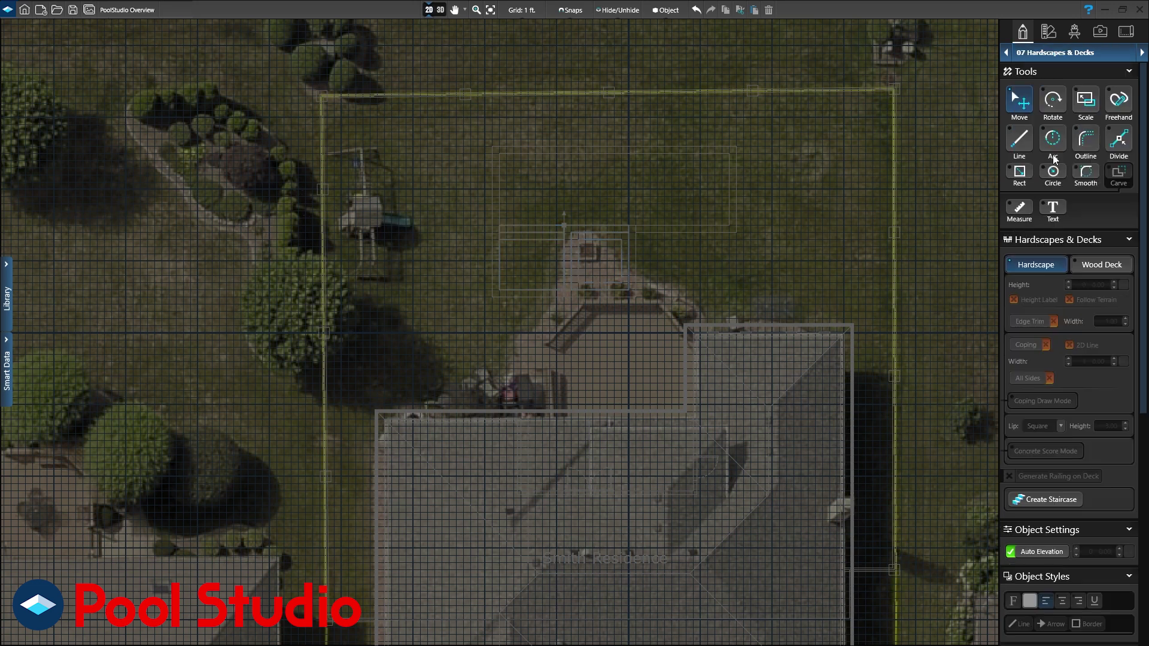
{"action": "left_click", "coordinate": [1020, 143]}
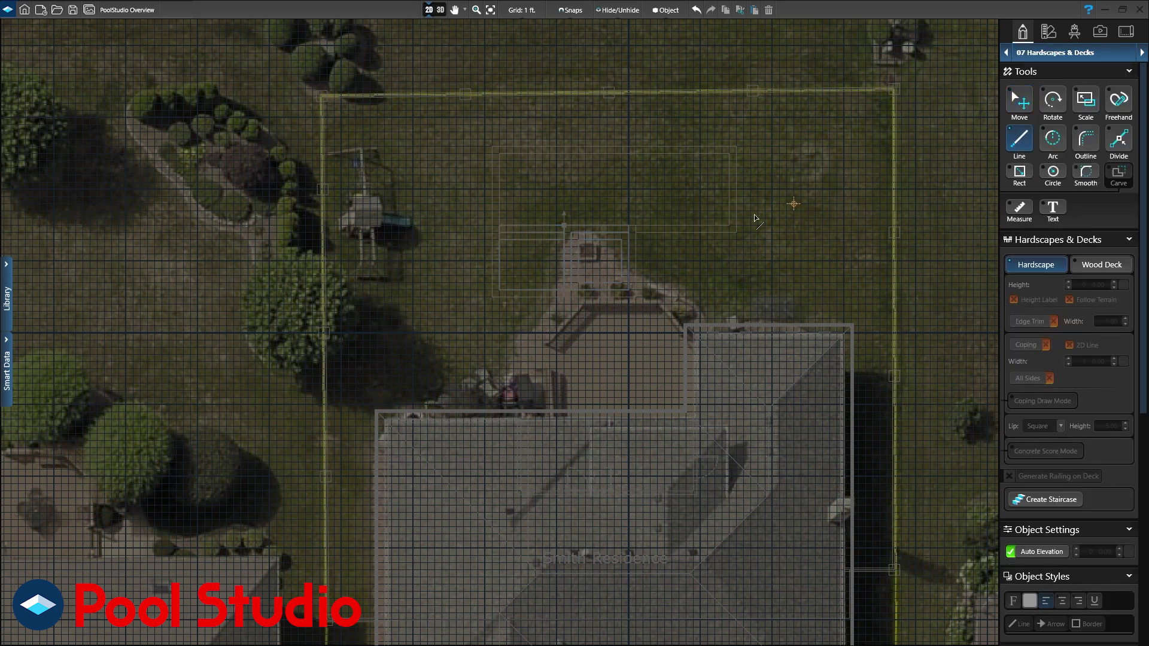
{"action": "left_click", "coordinate": [384, 305]}
{"action": "type", "text": "55"}
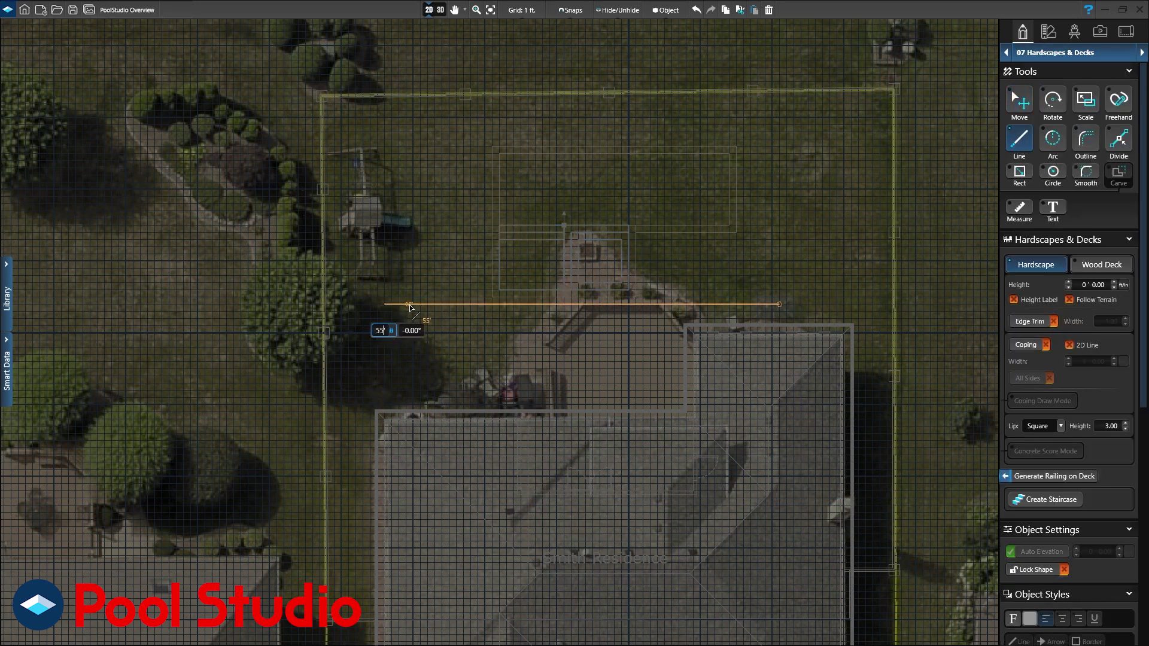
{"action": "key", "text": "Return"}
{"action": "type", "text": "23"}
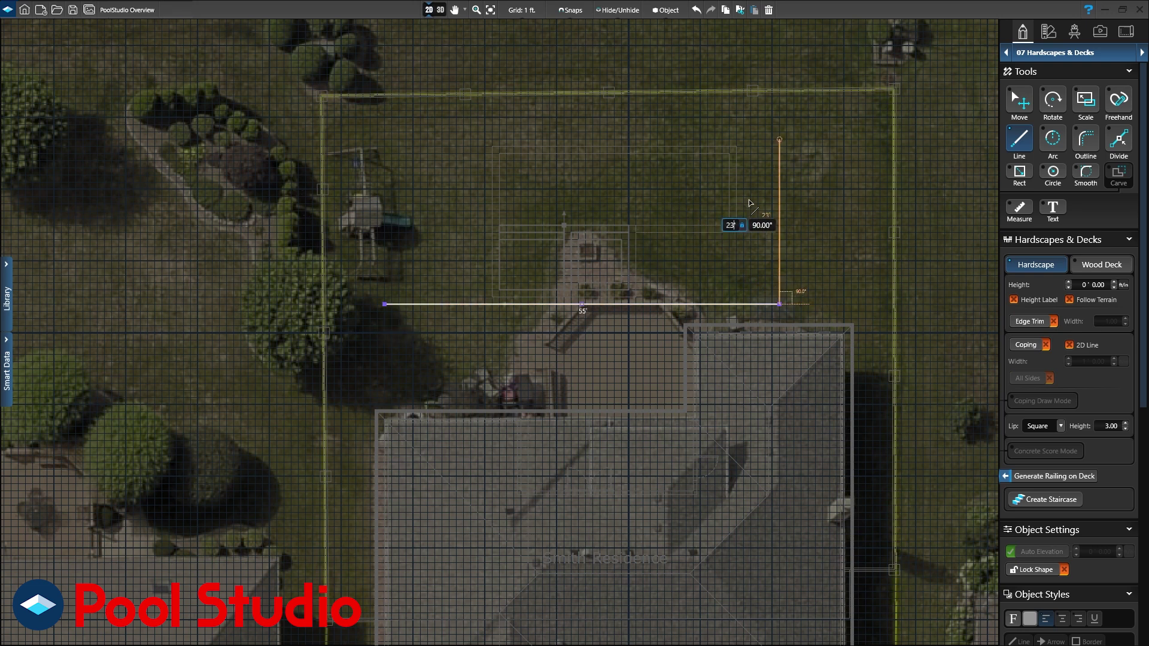
{"action": "key", "text": "Return"}
{"action": "type", "text": "55"}
{"action": "key", "text": "Return"}
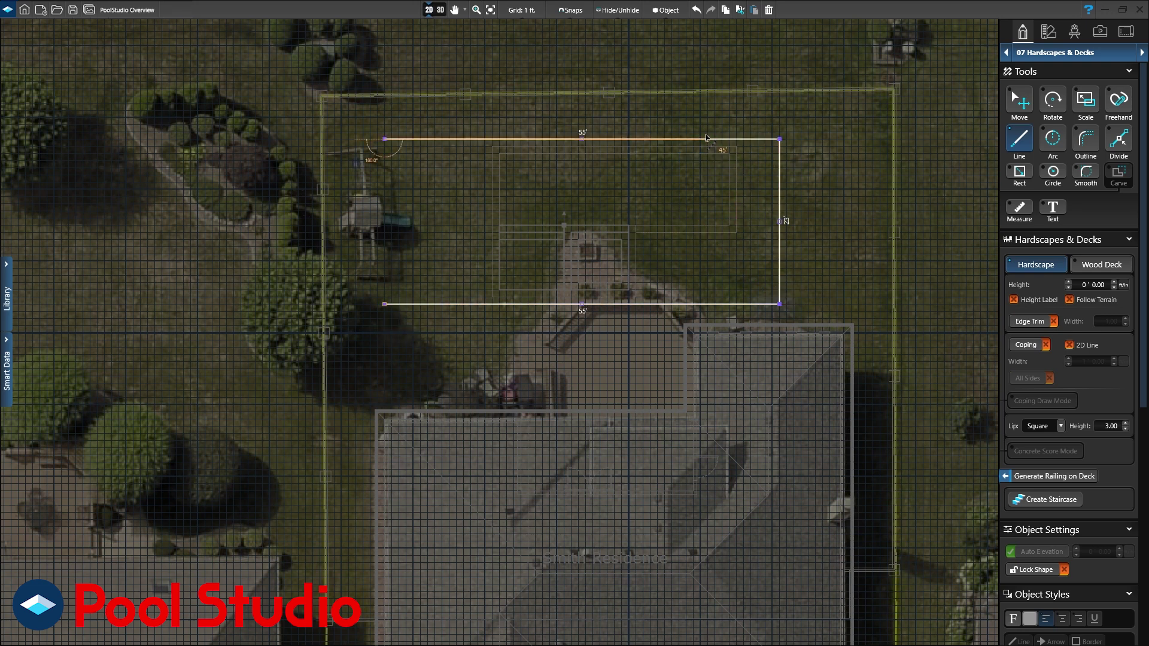
{"action": "type", "text": "23"}
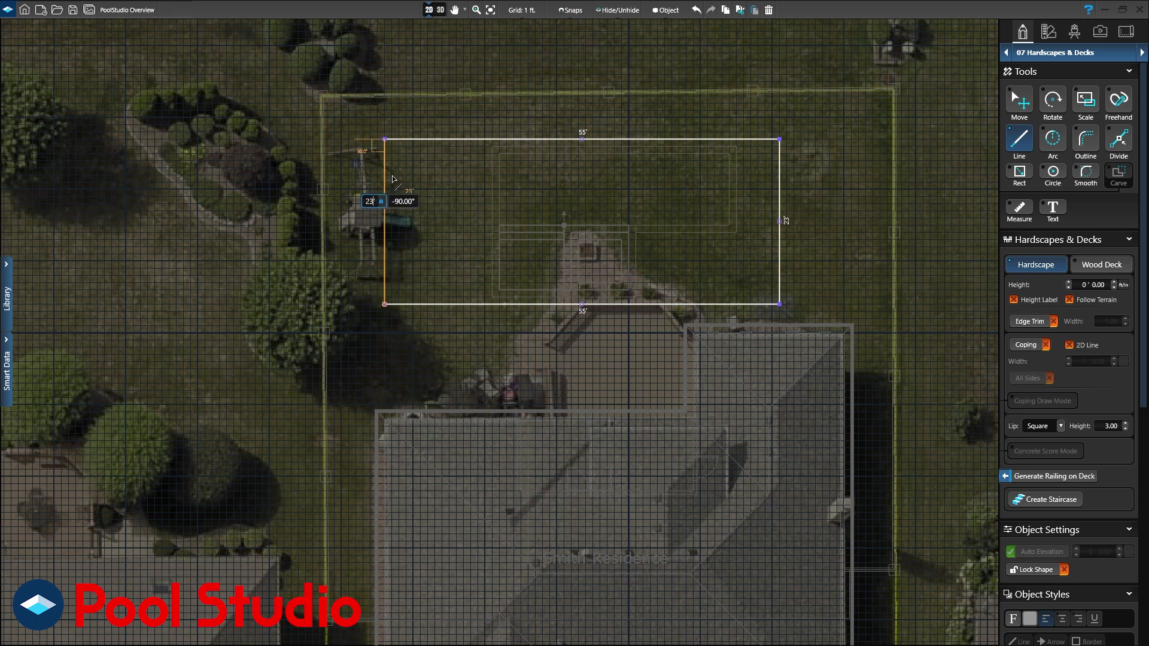
{"action": "key", "text": "Return"}
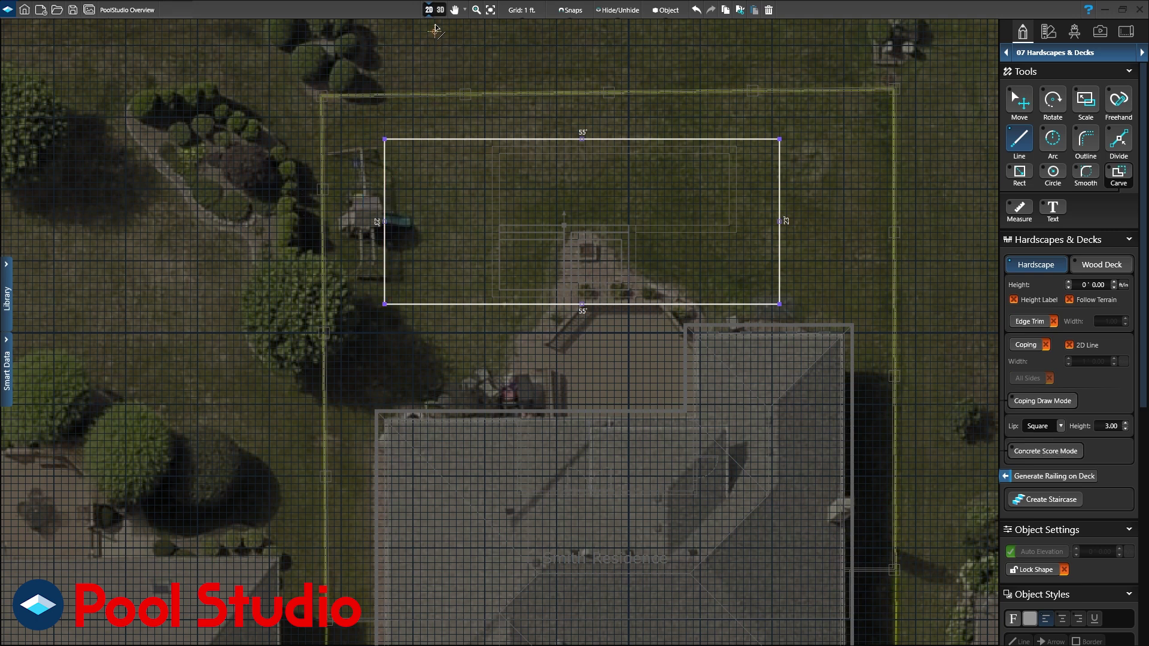
{"action": "left_click", "coordinate": [438, 10]}
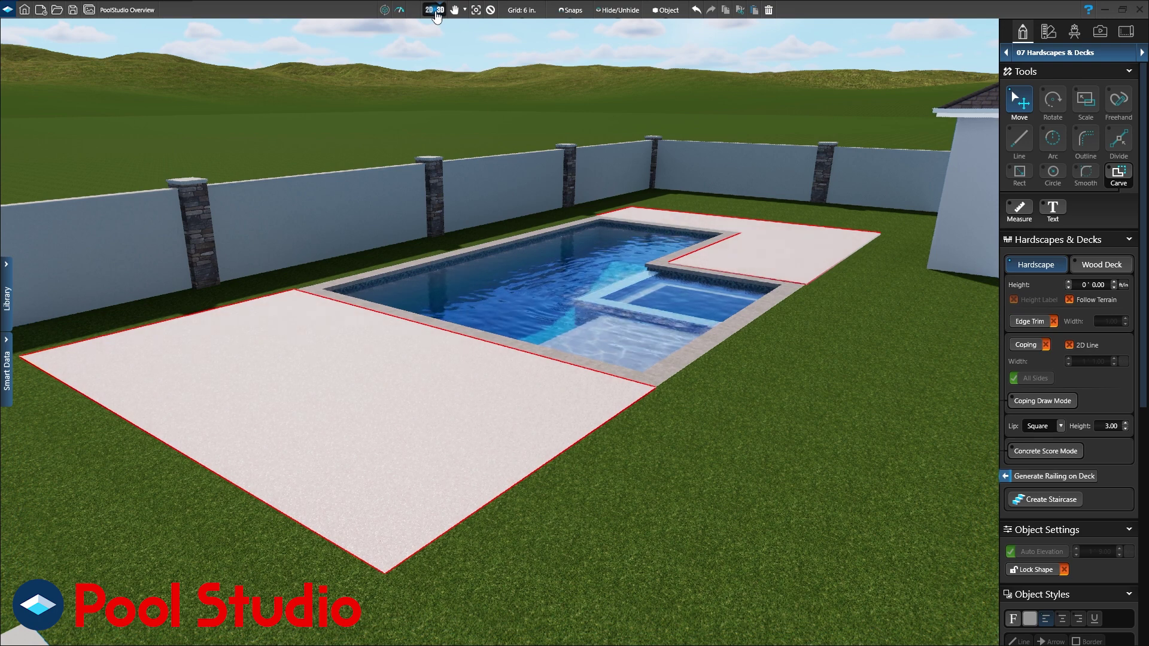
{"action": "left_click", "coordinate": [433, 10]}
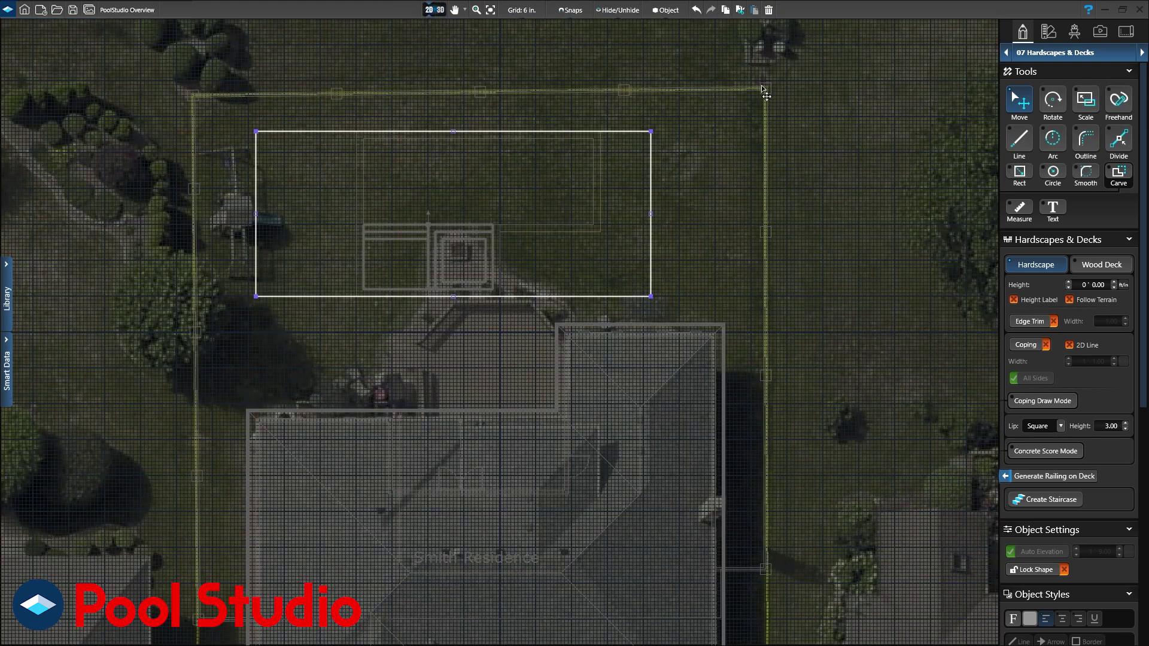
{"action": "left_click", "coordinate": [1084, 139]}
Outline an L-shaped wood deck off the house with 15' and 12' edges, raised to 1'9"
{"action": "left_click", "coordinate": [563, 336]}
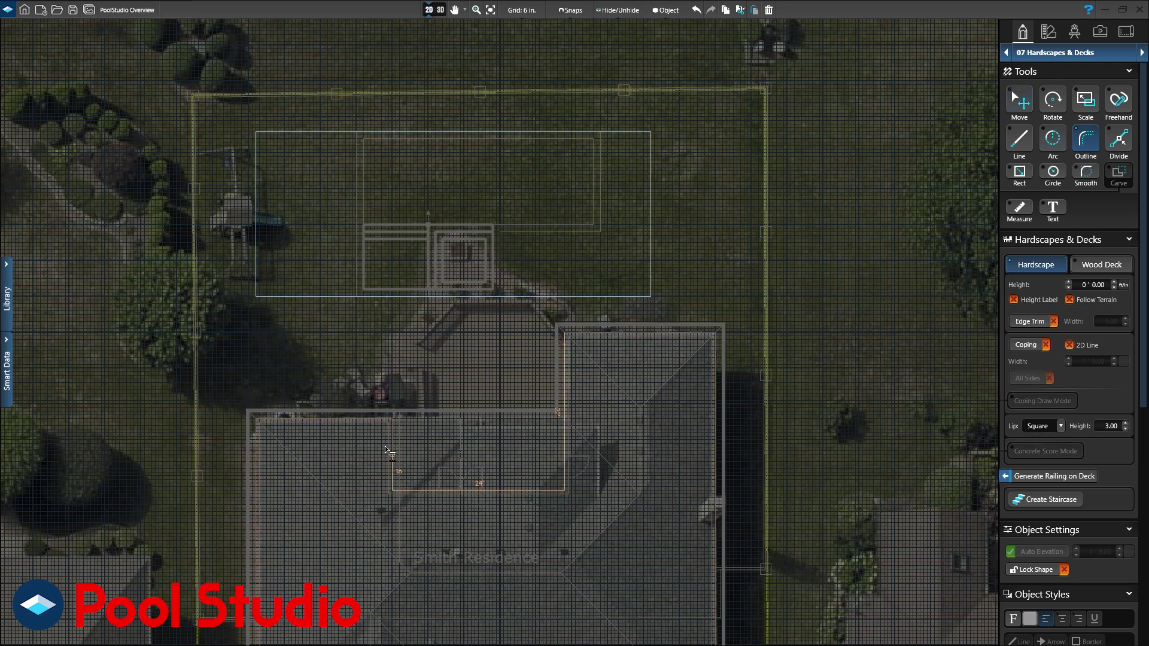
{"action": "left_click", "coordinate": [392, 418]}
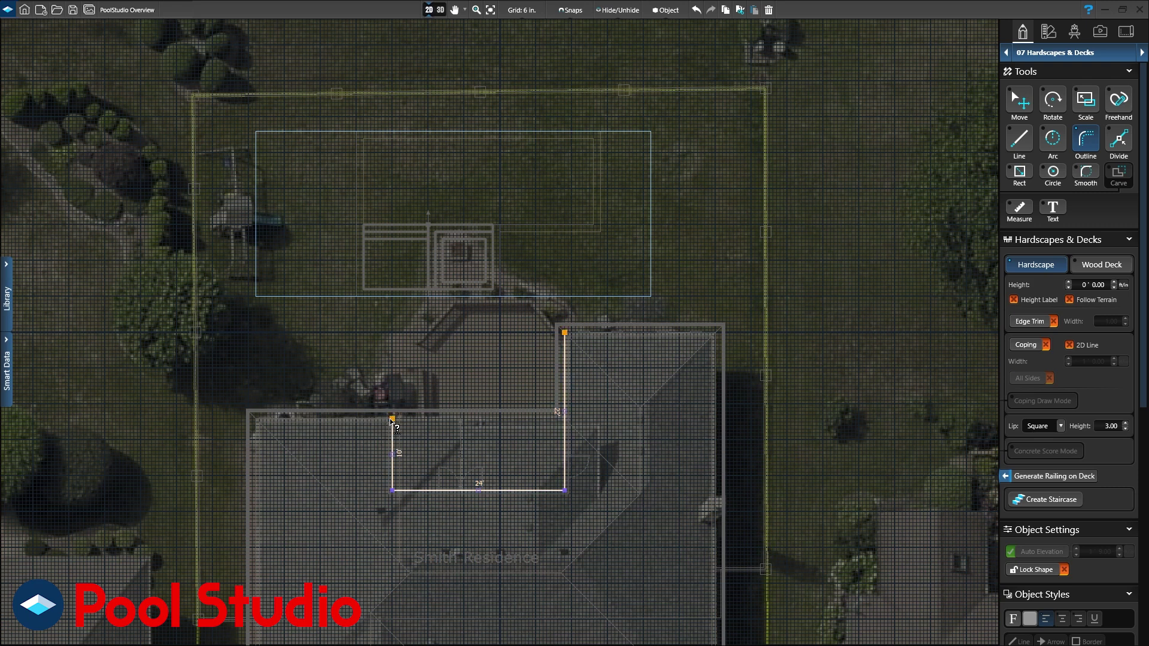
{"action": "left_click", "coordinate": [500, 418]}
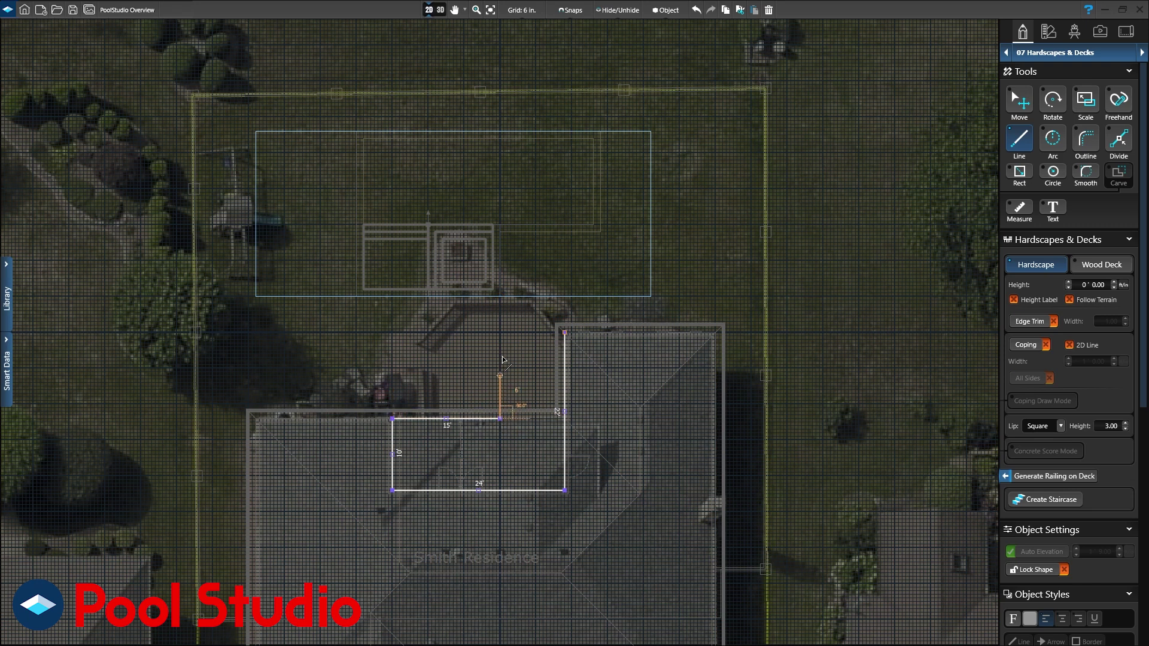
{"action": "left_click", "coordinate": [499, 334]}
{"action": "double_click", "coordinate": [500, 334]}
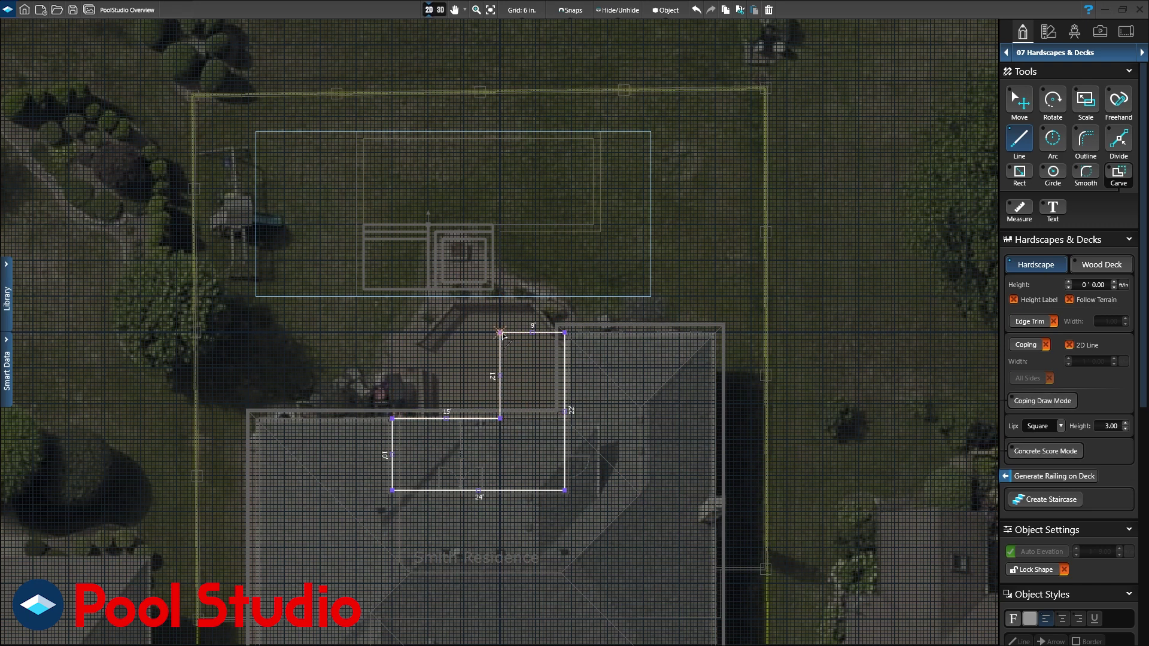
{"action": "left_click", "coordinate": [1101, 270]}
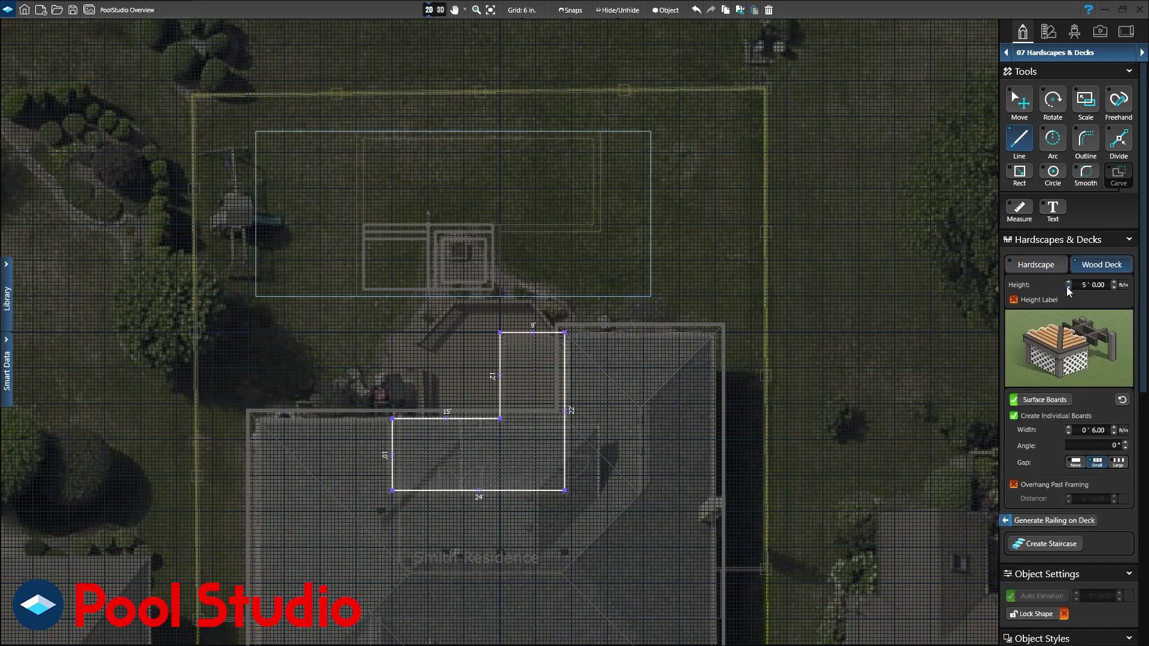
{"action": "left_click", "coordinate": [1113, 281]}
{"action": "left_click", "coordinate": [1113, 281]}
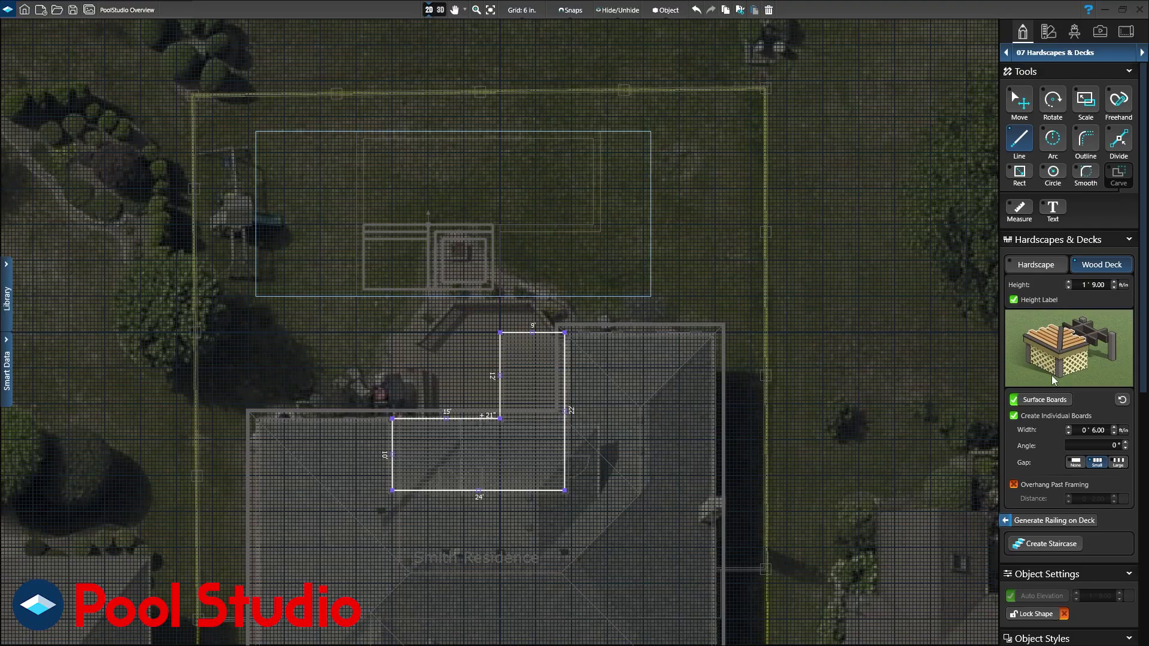
Place a staircase on the deck's edge, widen it, and view the deck in 3D
{"action": "left_click", "coordinate": [1048, 544]}
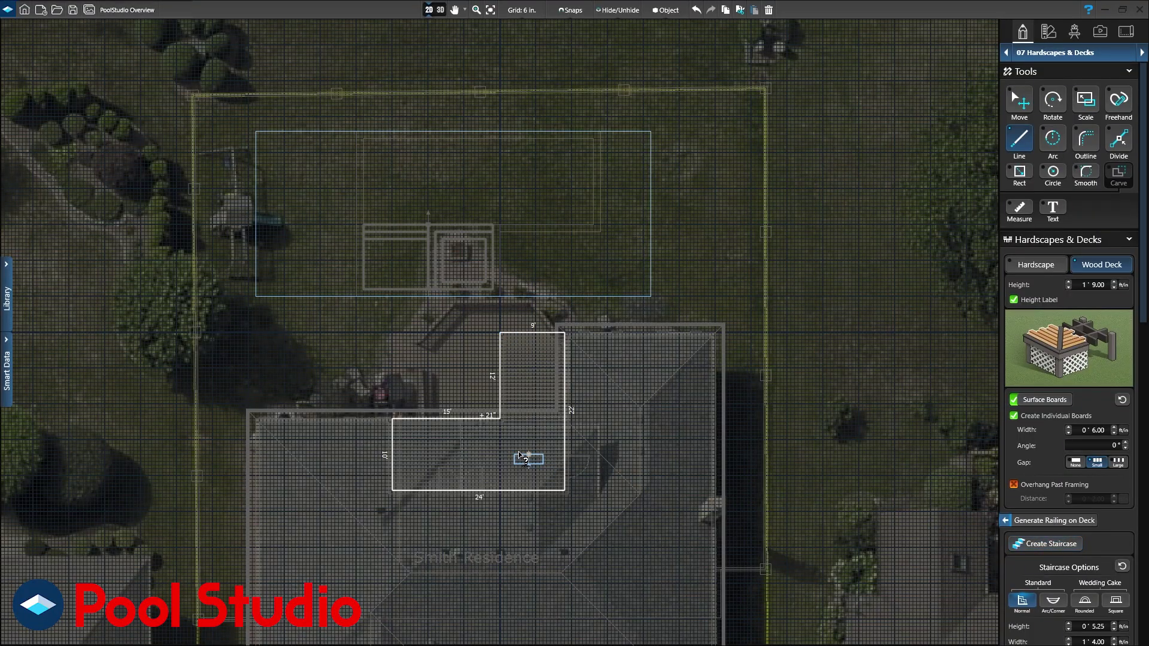
{"action": "left_click", "coordinate": [453, 420]}
{"action": "left_click_drag", "start_coordinate": [468, 427], "coordinate": [497, 424]}
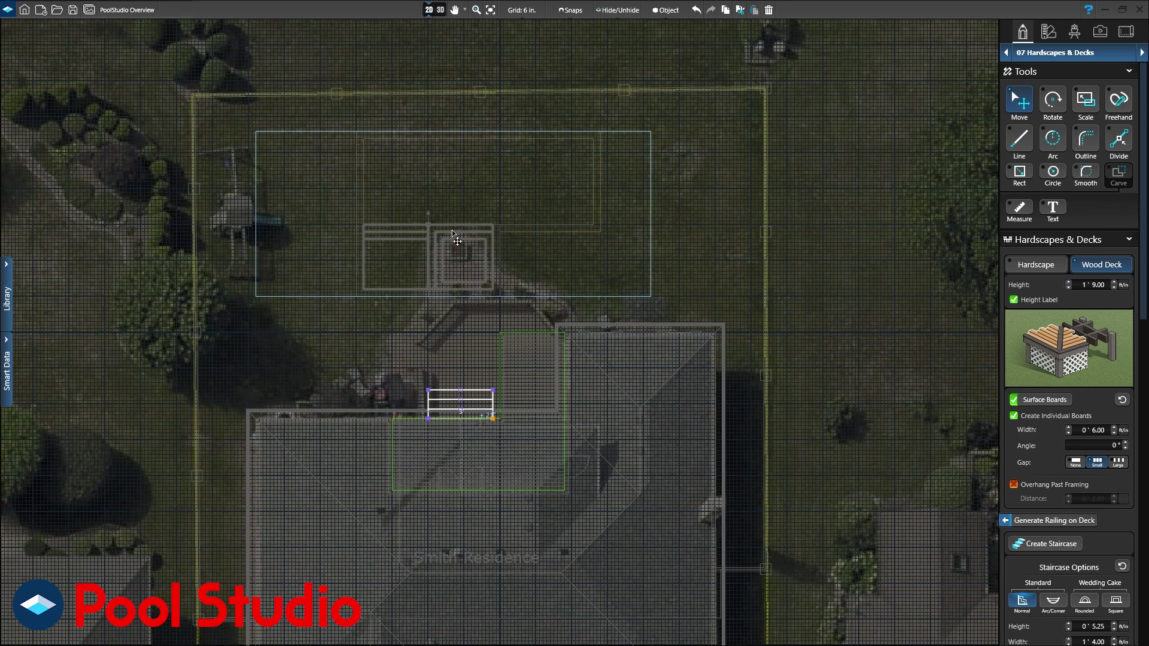
{"action": "left_click", "coordinate": [439, 10]}
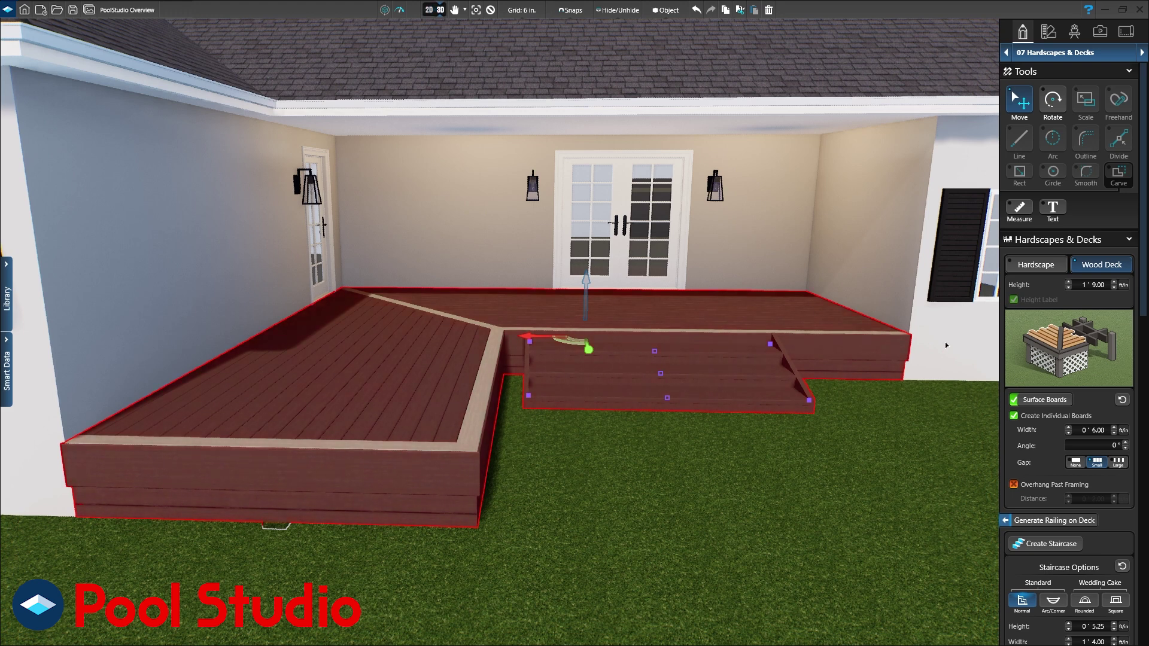
Check the deck's surface board and skirt settings, then generate railings along the deck edges
{"action": "left_click", "coordinate": [1038, 400]}
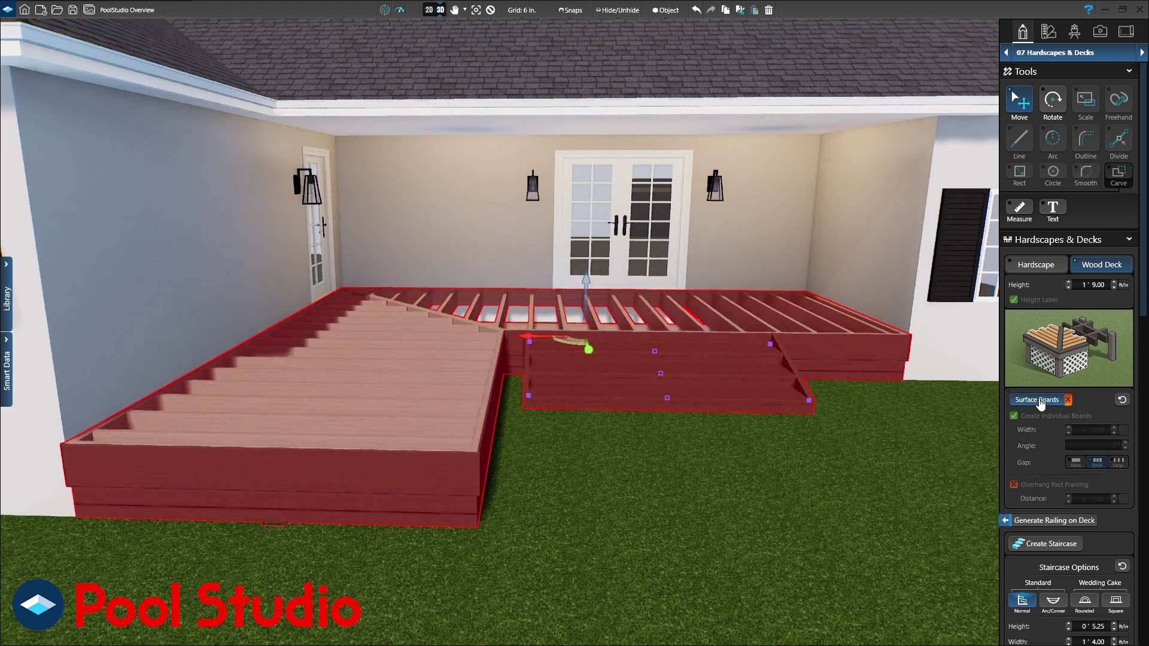
{"action": "left_click", "coordinate": [1039, 400]}
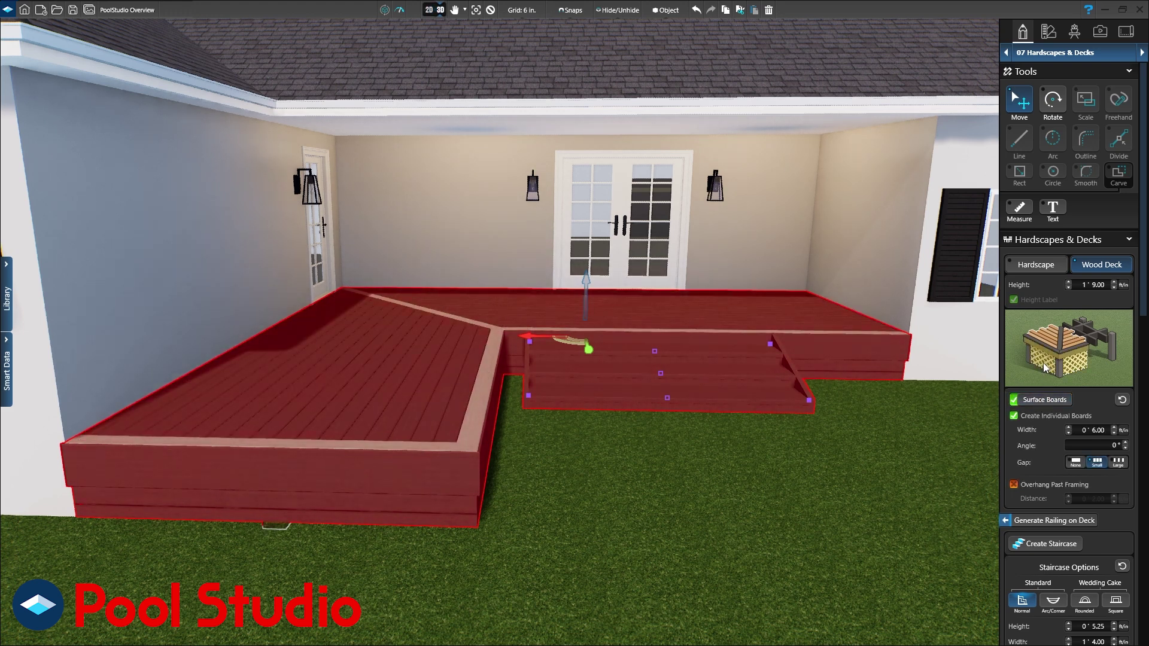
{"action": "left_click", "coordinate": [1070, 400]}
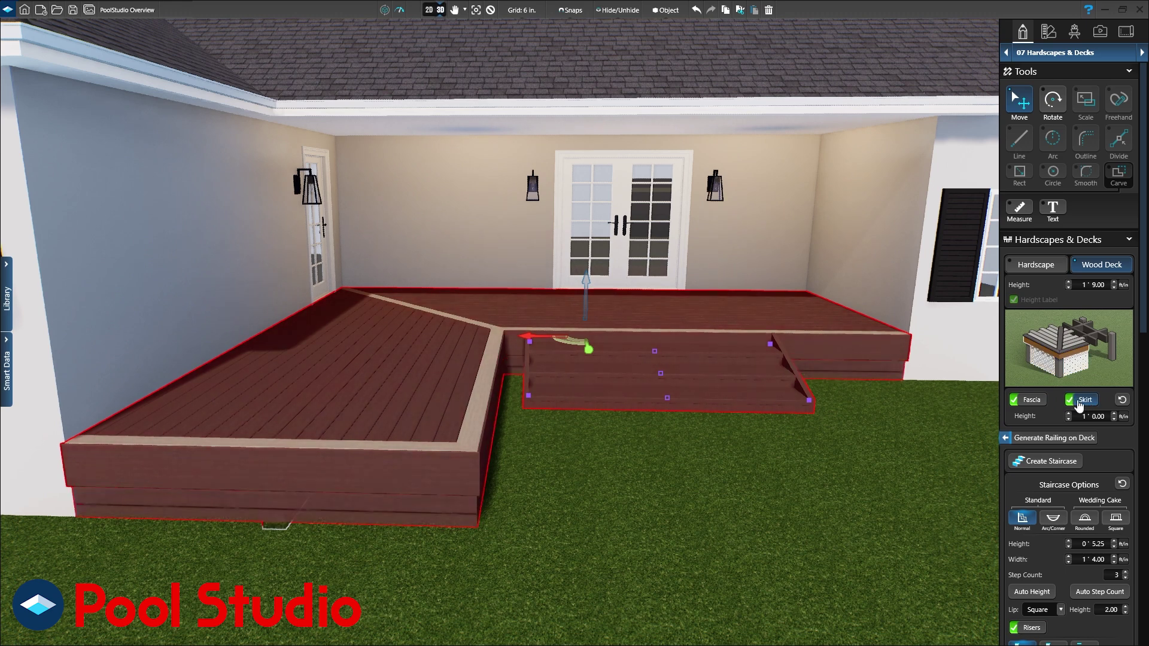
{"action": "left_click", "coordinate": [1055, 376]}
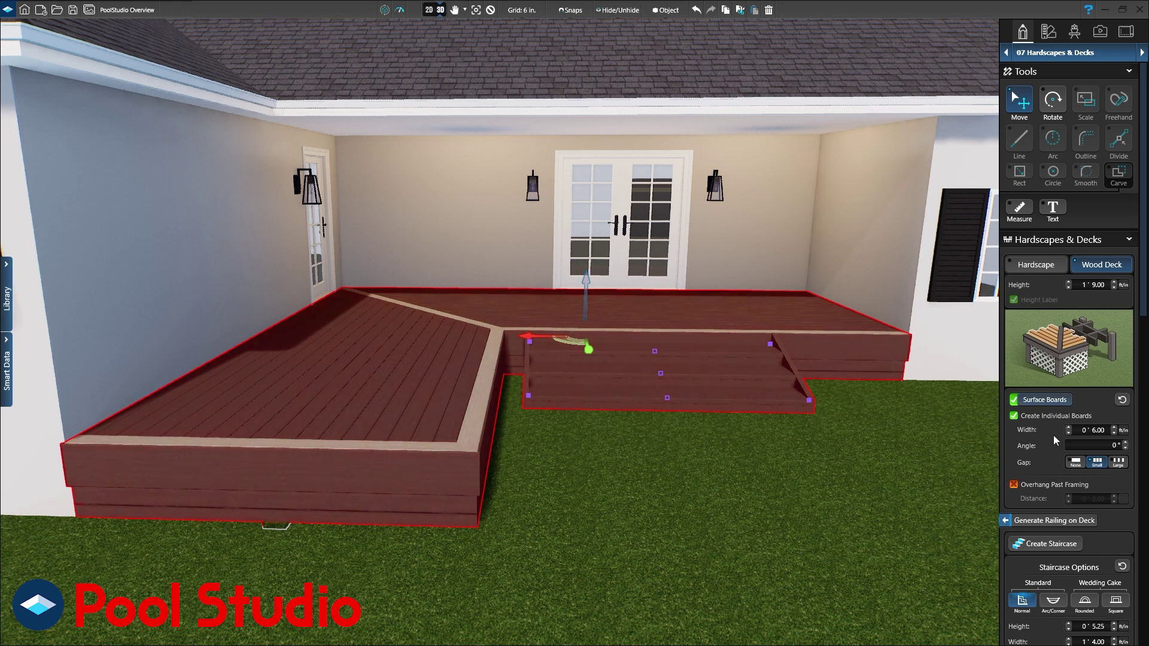
{"action": "left_click", "coordinate": [1051, 520]}
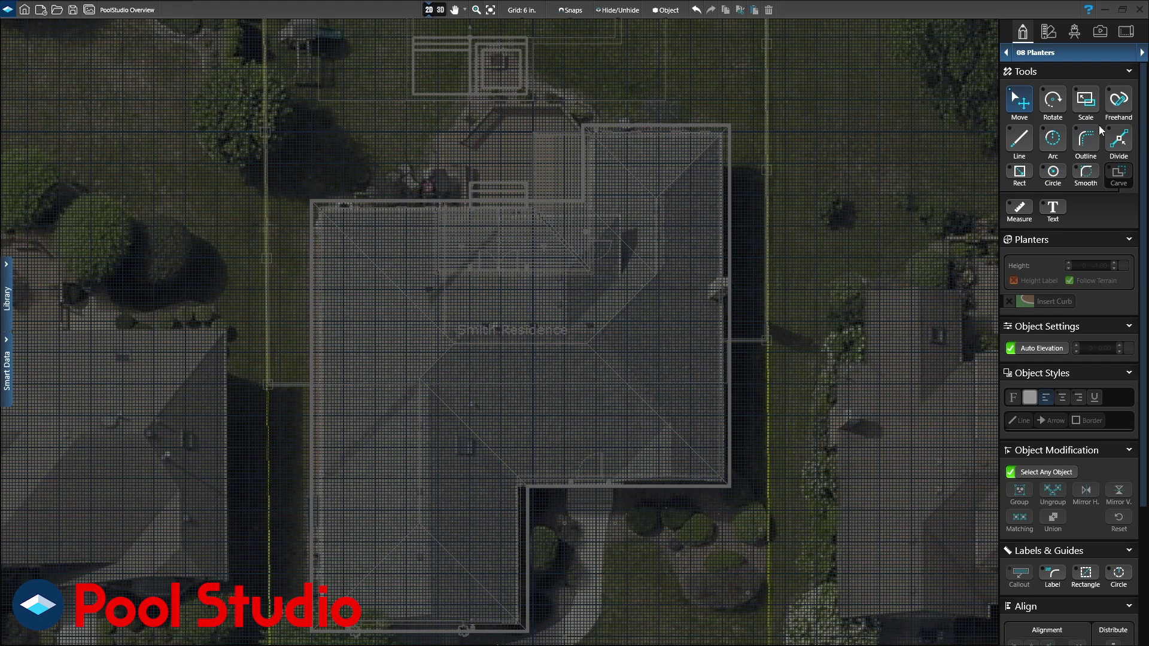
Outline a planter bed at the house corner with two straight edges and a freehand curve
{"action": "left_click", "coordinate": [1021, 142]}
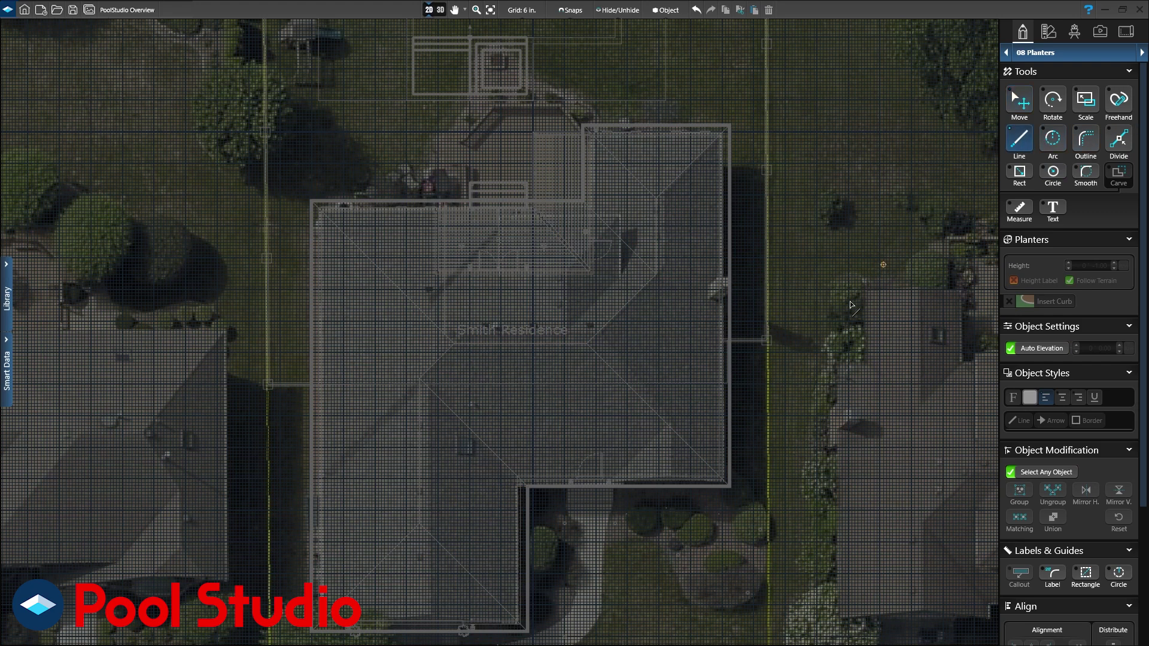
{"action": "left_click", "coordinate": [722, 471]}
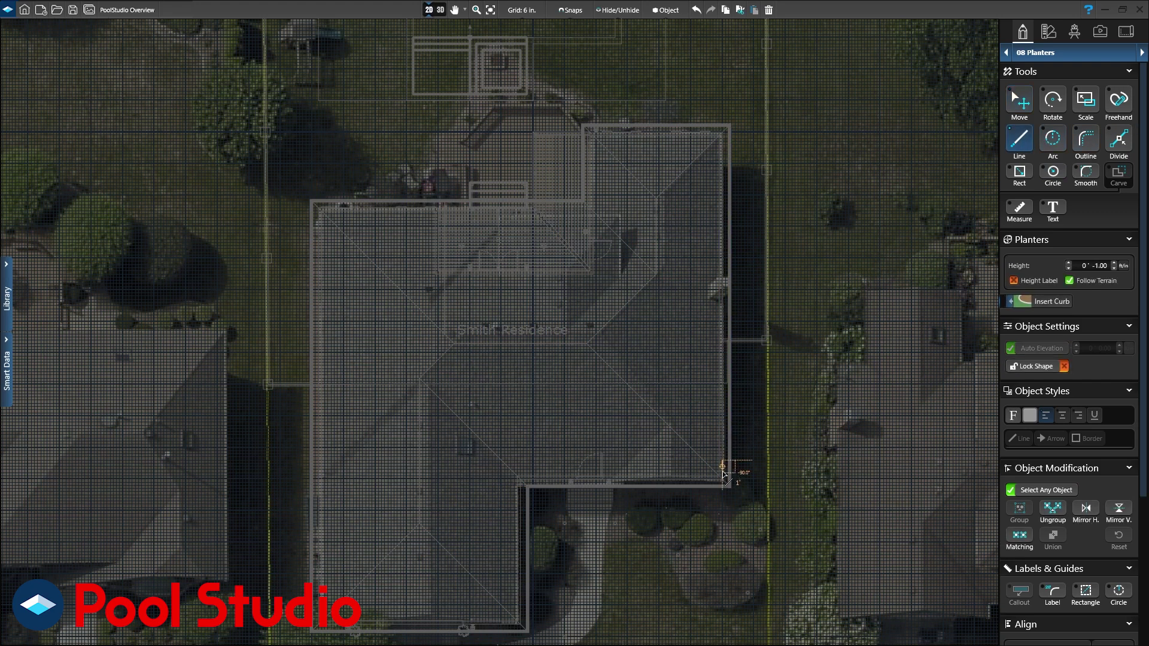
{"action": "left_click", "coordinate": [609, 482]}
{"action": "double_click", "coordinate": [608, 542]}
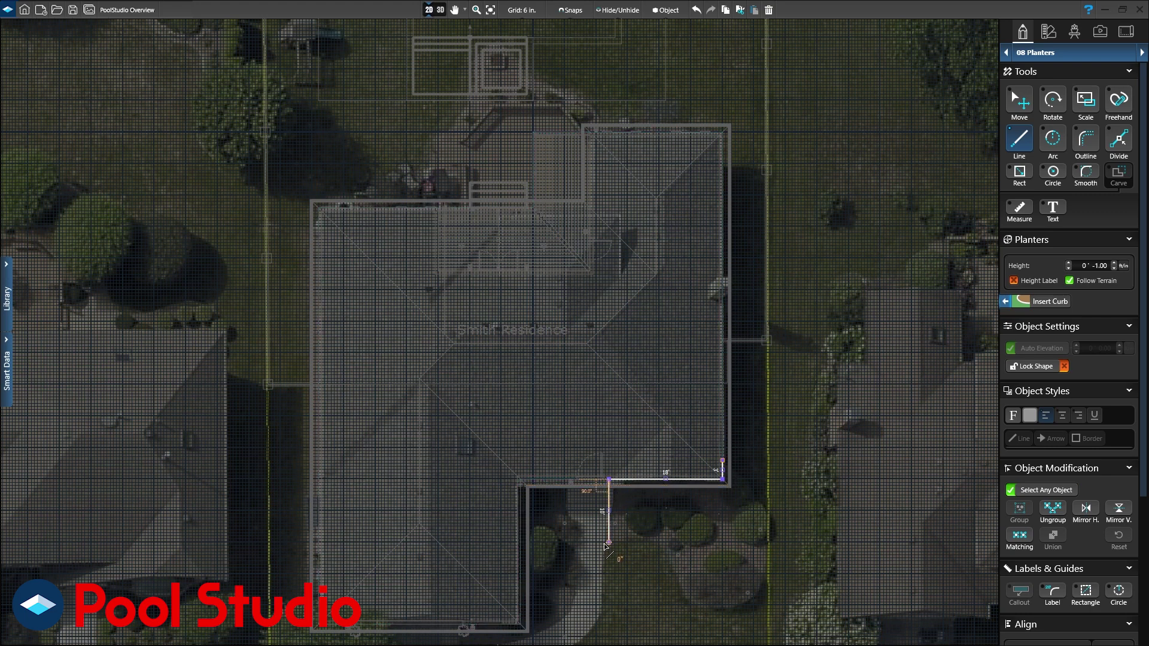
{"action": "mouse_move", "coordinate": [608, 542]}
{"action": "left_mouse_down"}
{"action": "mouse_move", "coordinate": [699, 613]}
{"action": "mouse_move", "coordinate": [757, 494]}
{"action": "mouse_move", "coordinate": [723, 465]}
{"action": "left_mouse_up"}
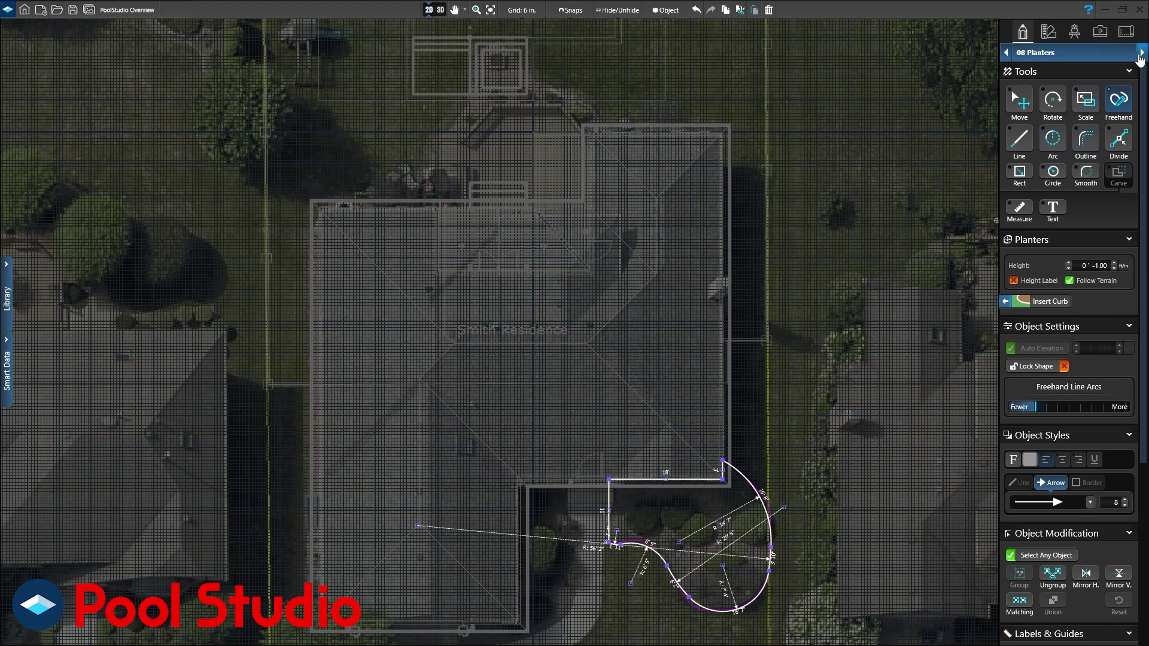
{"action": "left_click", "coordinate": [1141, 52]}
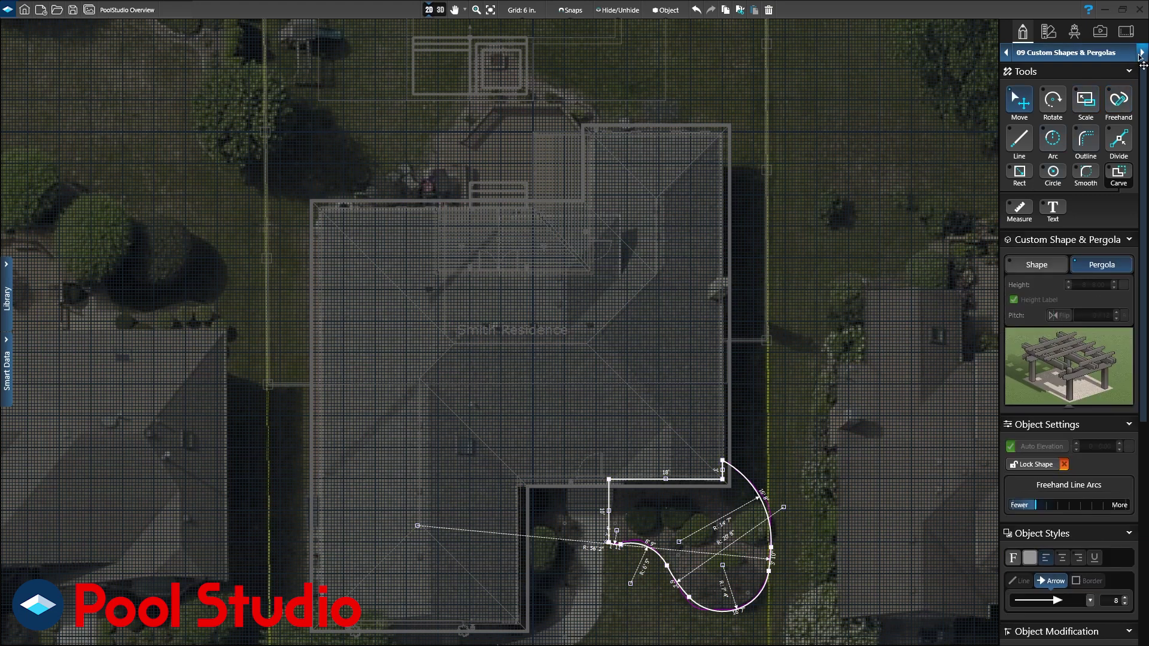
Draw a 15' 6" rectangular pergola from the house corner and view it in 3D
{"action": "left_click", "coordinate": [1019, 175]}
{"action": "mouse_move", "coordinate": [312, 203]}
{"action": "left_mouse_down"}
{"action": "mouse_move", "coordinate": [404, 123]}
{"action": "mouse_move", "coordinate": [411, 102]}
{"action": "left_mouse_up"}
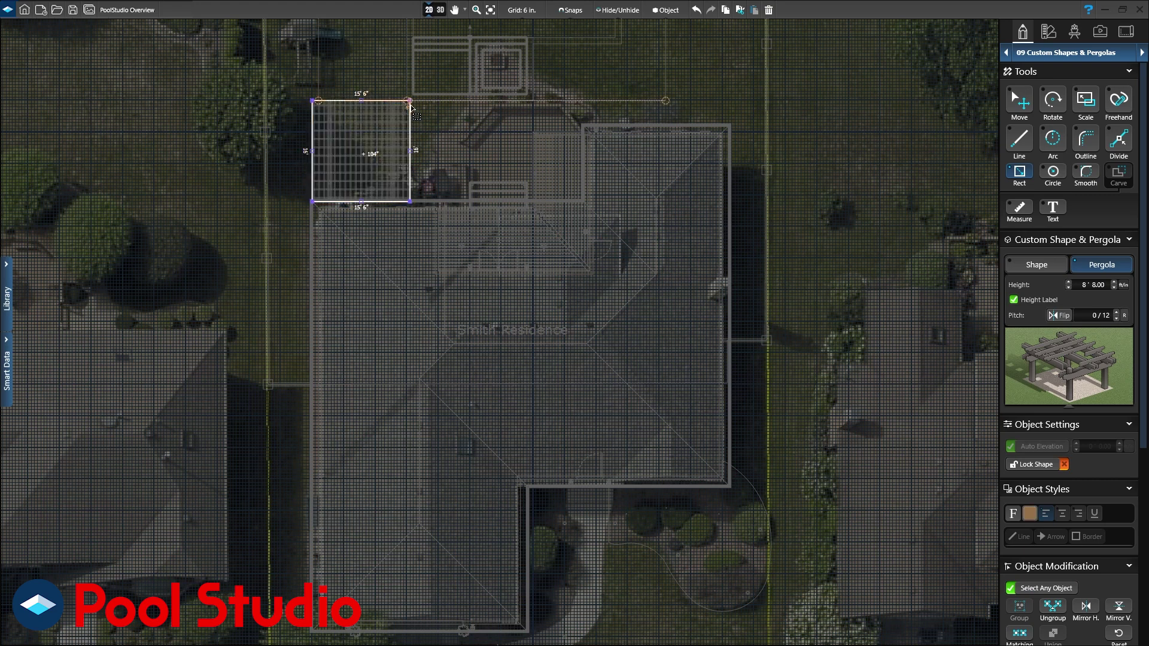
{"action": "left_click", "coordinate": [439, 10]}
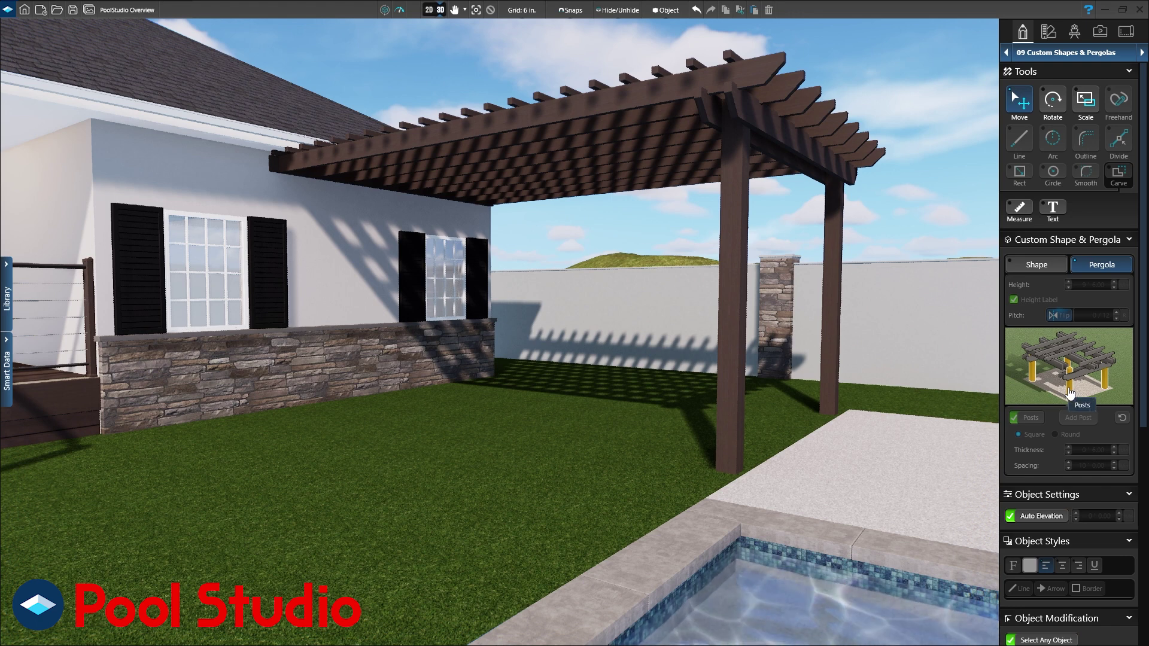
{"action": "left_click", "coordinate": [1066, 52]}
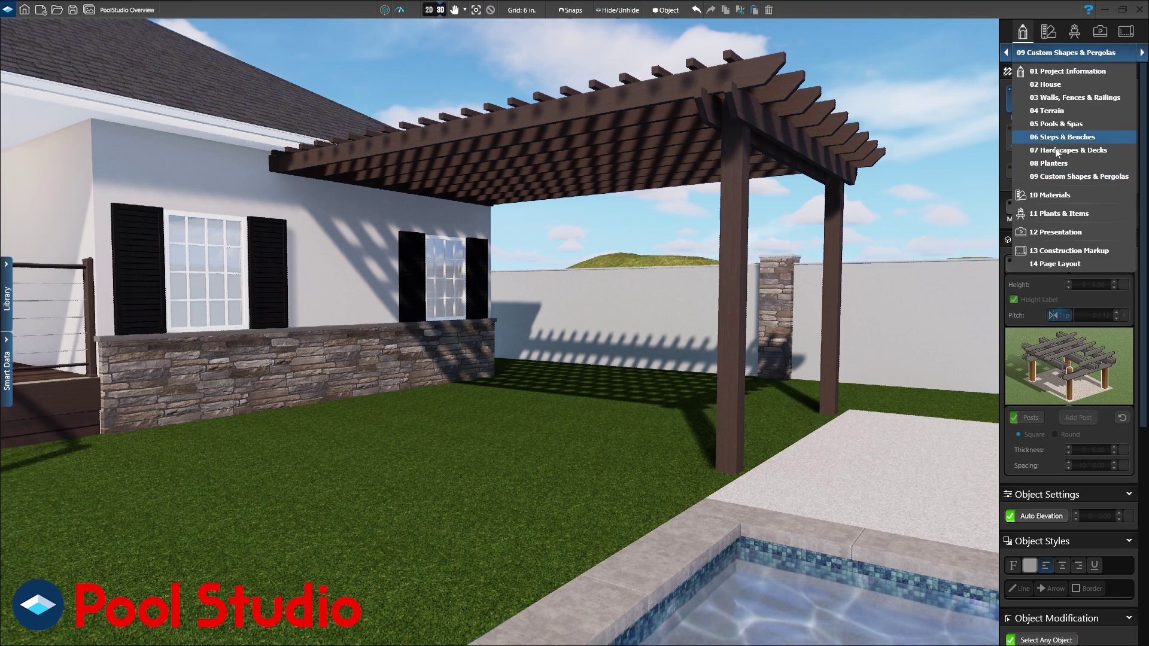
In Materials, select the stone wall under the windows and apply Coast Gray ledgestone
{"action": "left_click", "coordinate": [1049, 194]}
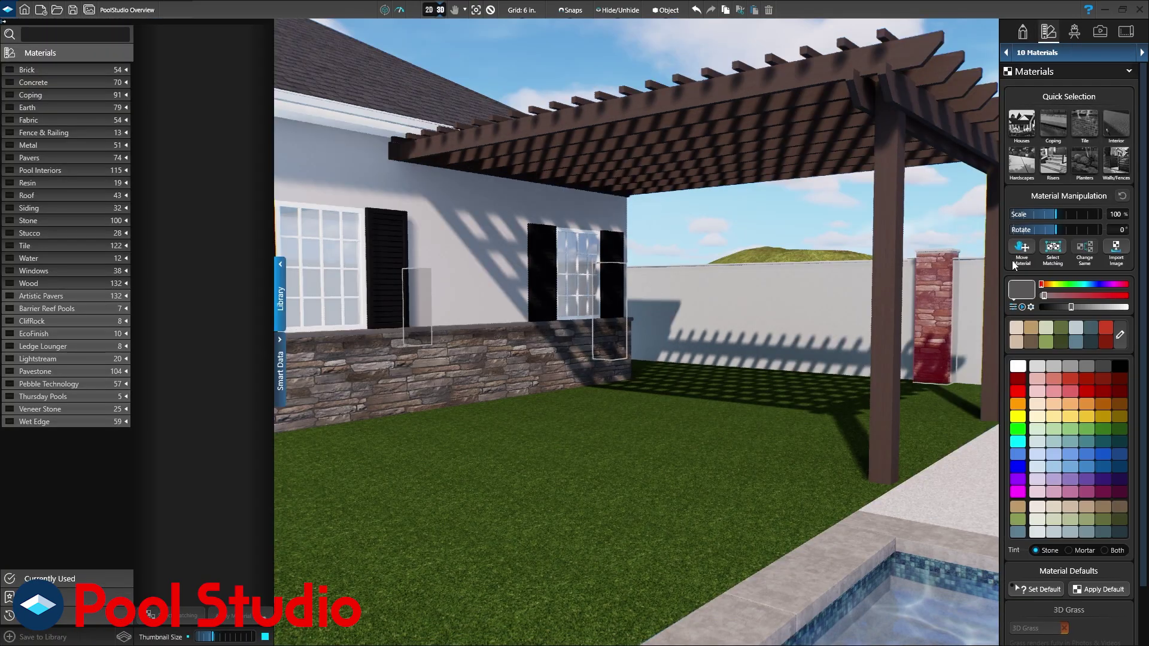
{"action": "left_click", "coordinate": [468, 376]}
{"action": "left_click", "coordinate": [42, 219]}
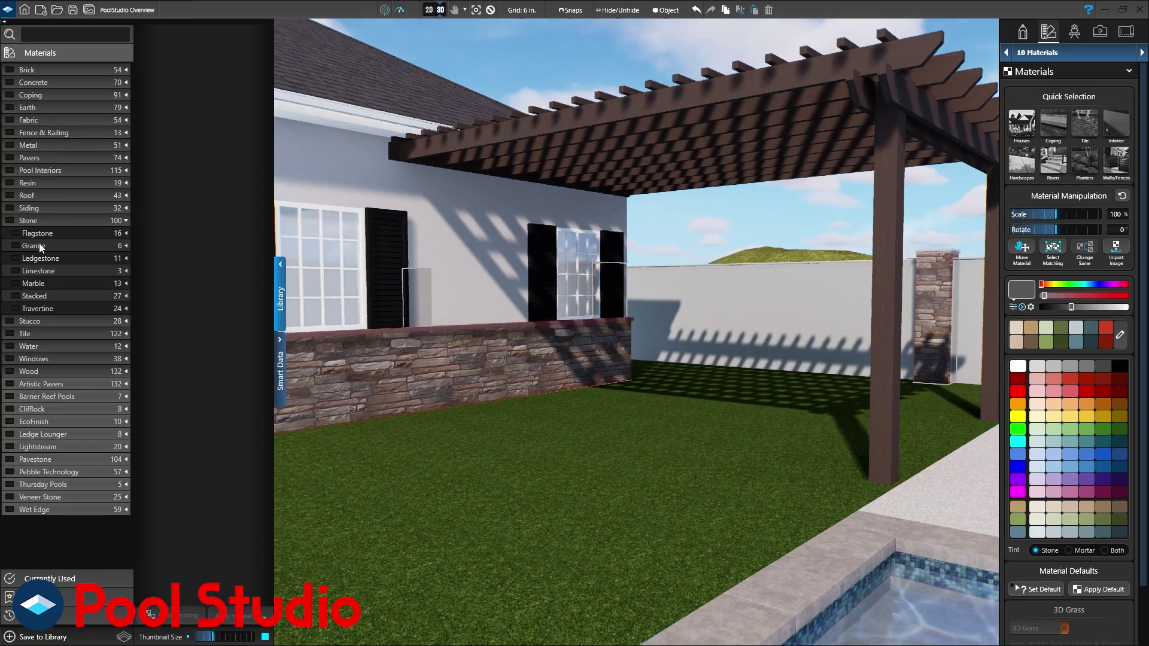
{"action": "left_click", "coordinate": [37, 257]}
{"action": "left_click", "coordinate": [232, 80]}
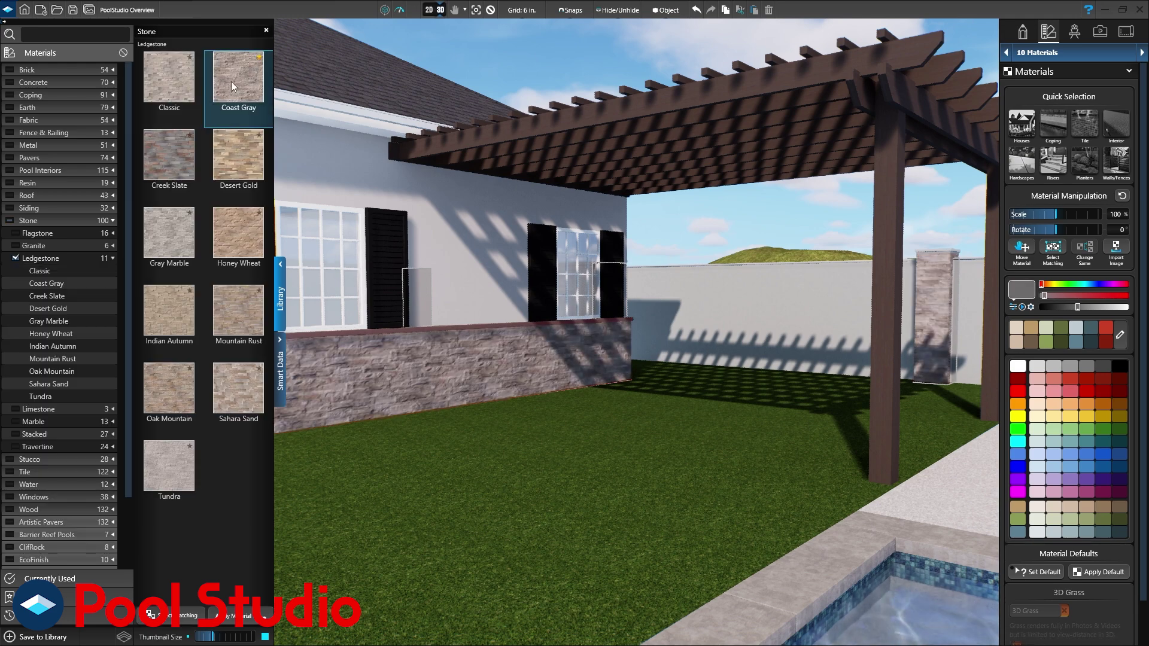
Try Black Forest and Ozark stacked stone on the wall, settling on Rustic
{"action": "left_click", "coordinate": [45, 258]}
{"action": "left_click", "coordinate": [39, 295]}
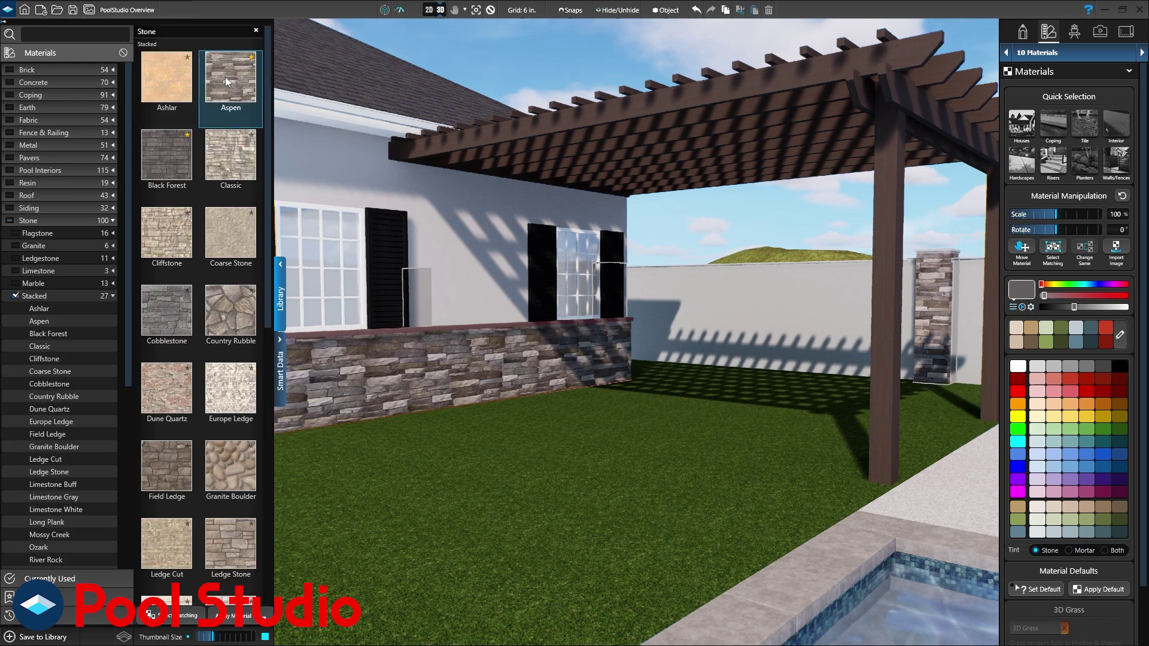
{"action": "left_click", "coordinate": [165, 161]}
{"action": "scroll", "coordinate": [164, 395], "scroll_direction": "down", "scroll_amount": 2}
{"action": "scroll", "coordinate": [164, 396], "scroll_direction": "down", "scroll_amount": 3}
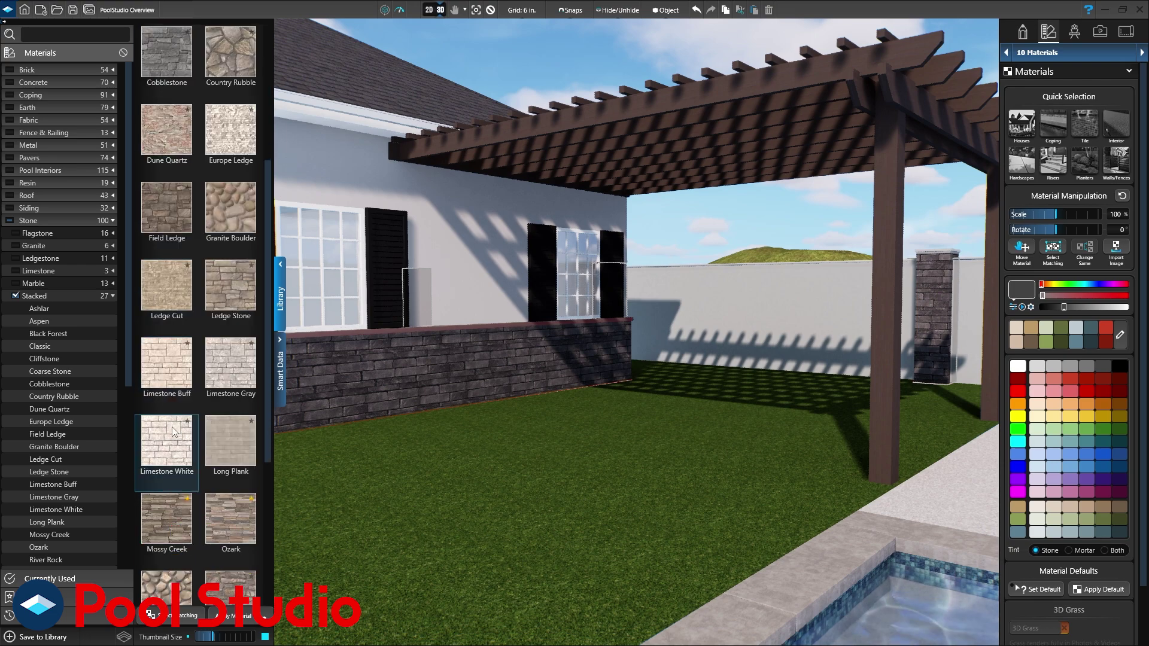
{"action": "left_click", "coordinate": [172, 431]}
{"action": "left_click", "coordinate": [223, 434]}
{"action": "scroll", "coordinate": [224, 433], "scroll_direction": "down", "scroll_amount": 1}
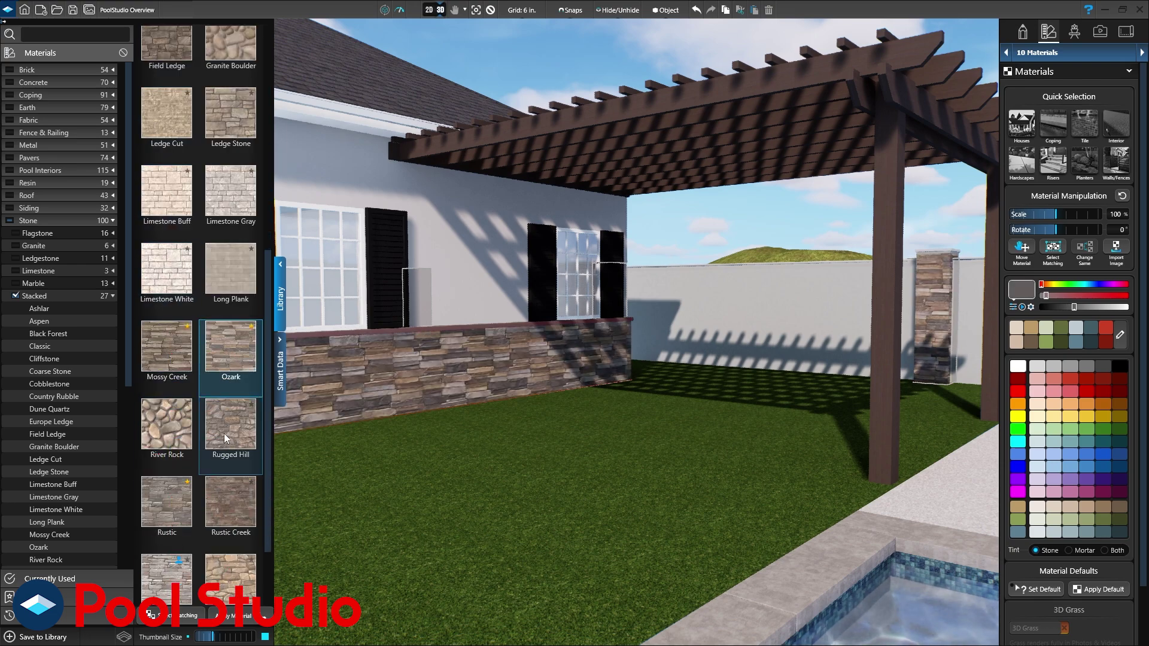
{"action": "left_click", "coordinate": [172, 493]}
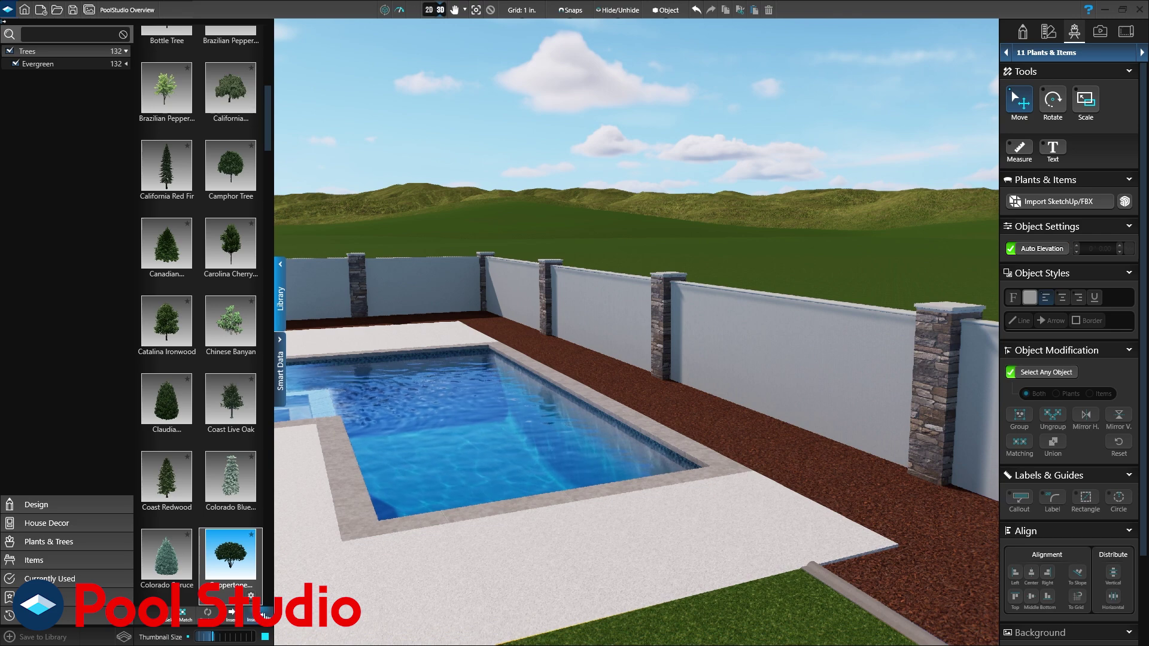
Place two evergreen trees along the wall behind the pool and position them
{"action": "left_click_drag", "start_coordinate": [246, 560], "coordinate": [448, 323]}
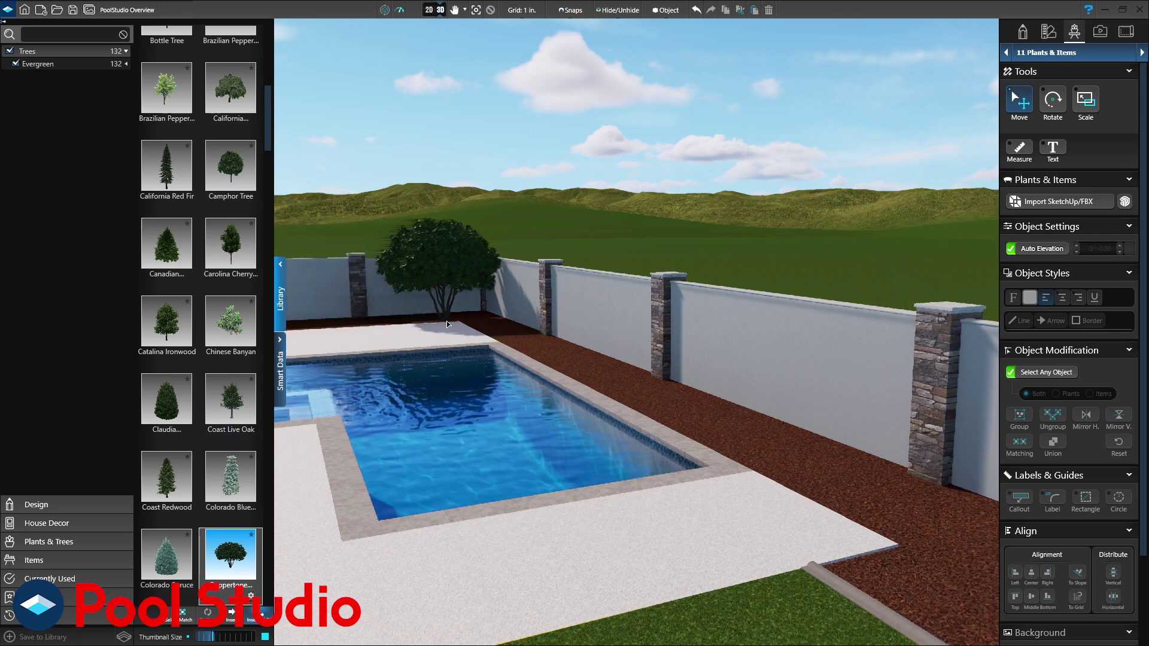
{"action": "left_click_drag", "start_coordinate": [447, 323], "coordinate": [516, 349]}
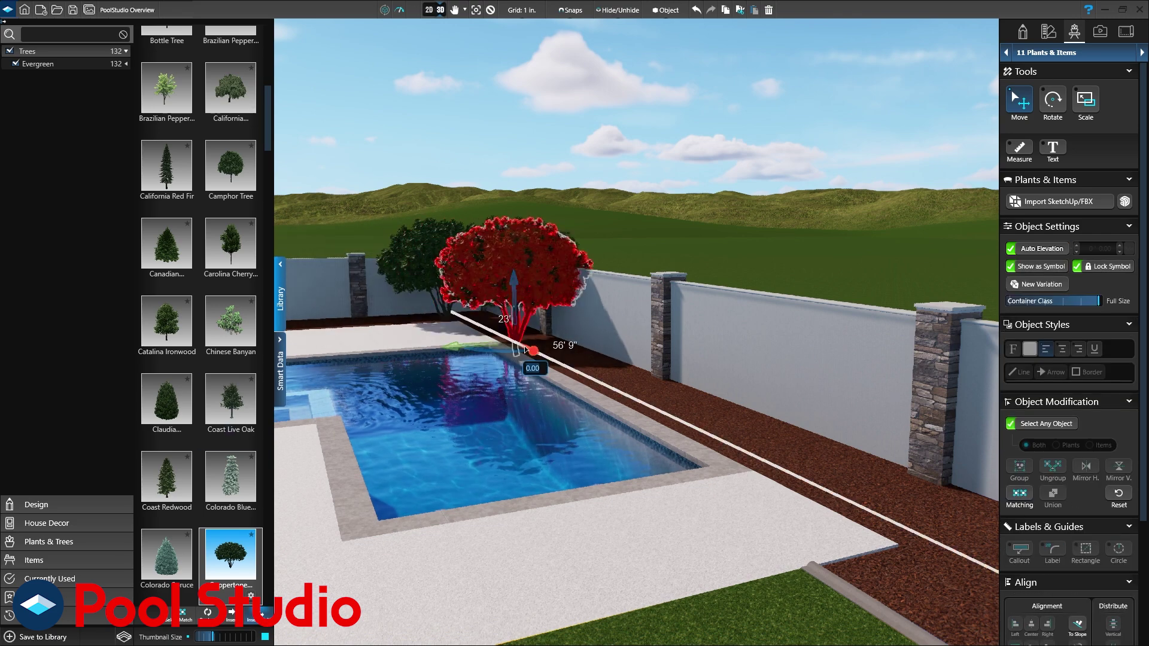
{"action": "left_click_drag", "start_coordinate": [533, 351], "coordinate": [601, 389]}
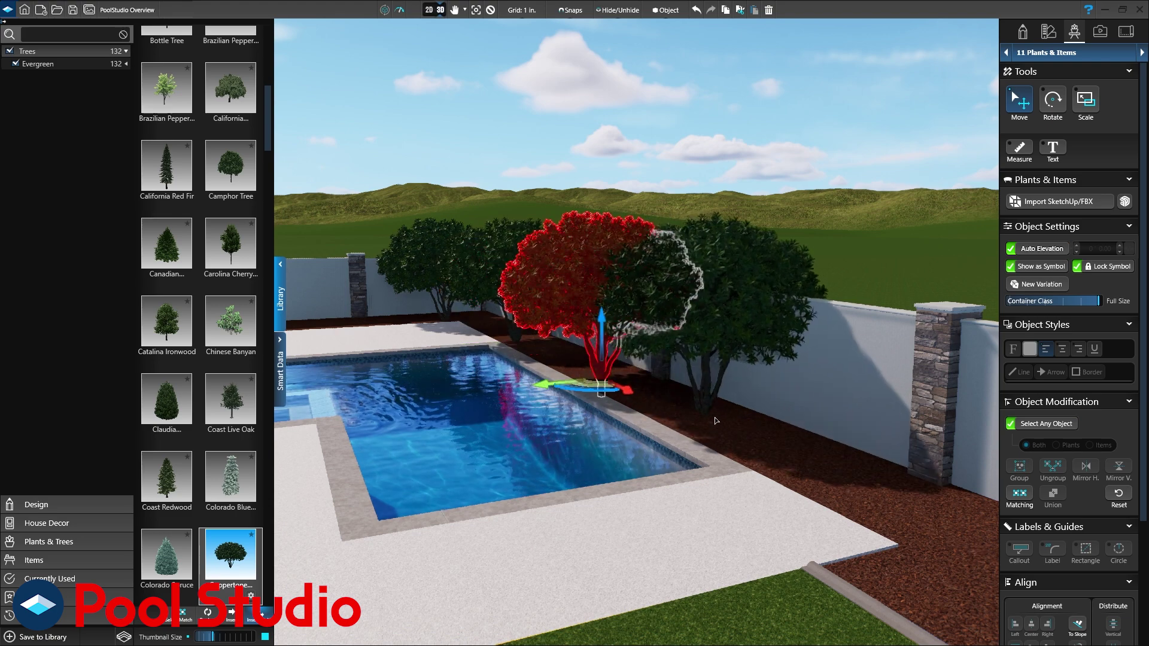
{"action": "left_click", "coordinate": [791, 456]}
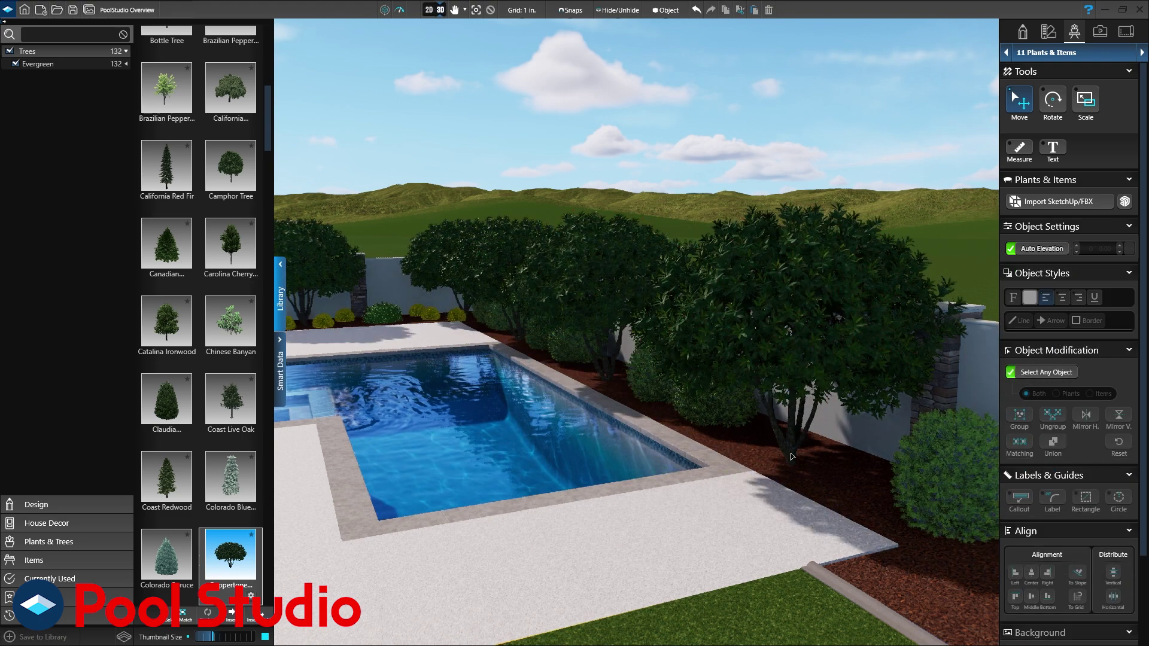